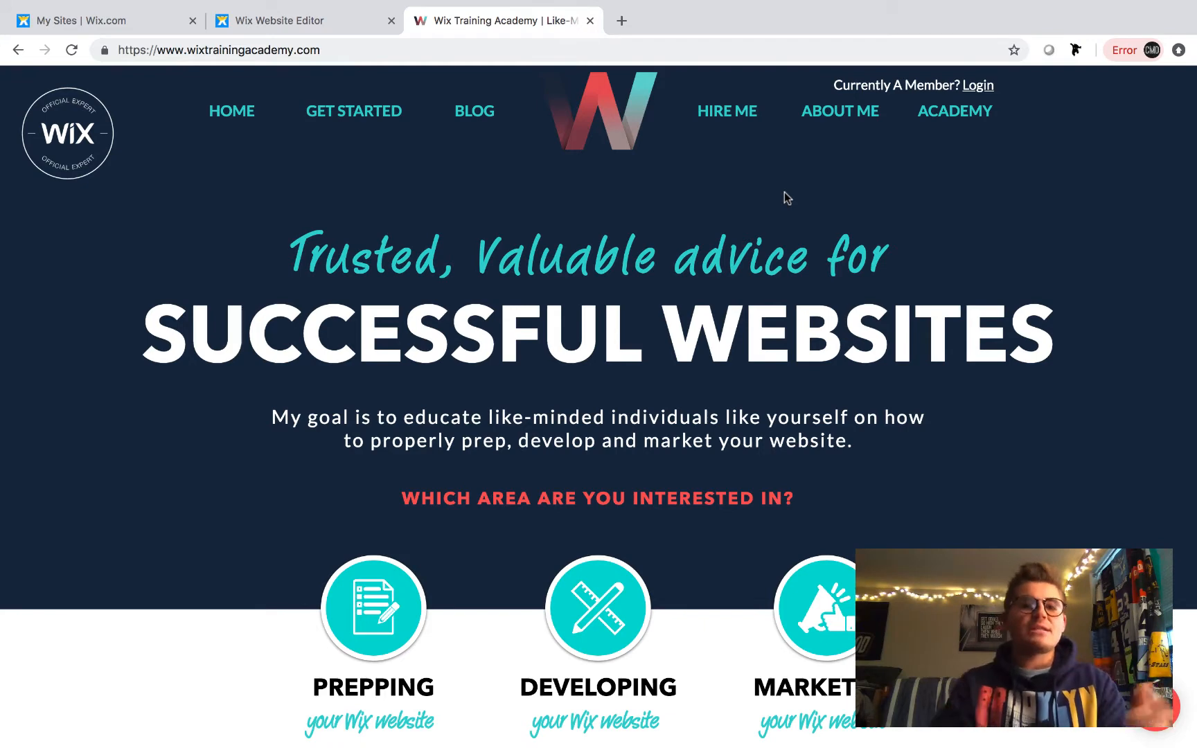
- Close the training academy tab and switch the editor to the UserProfileData (Title) dynamic page
left_click(590, 21)
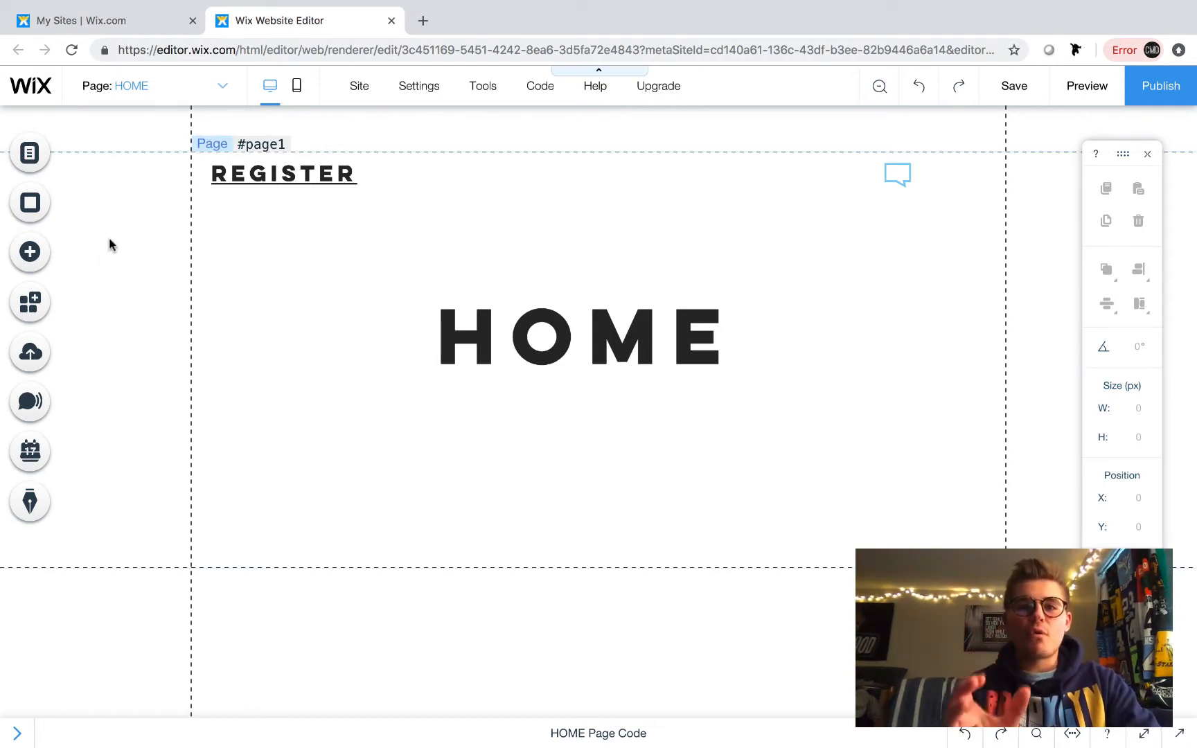
left_click(183, 93)
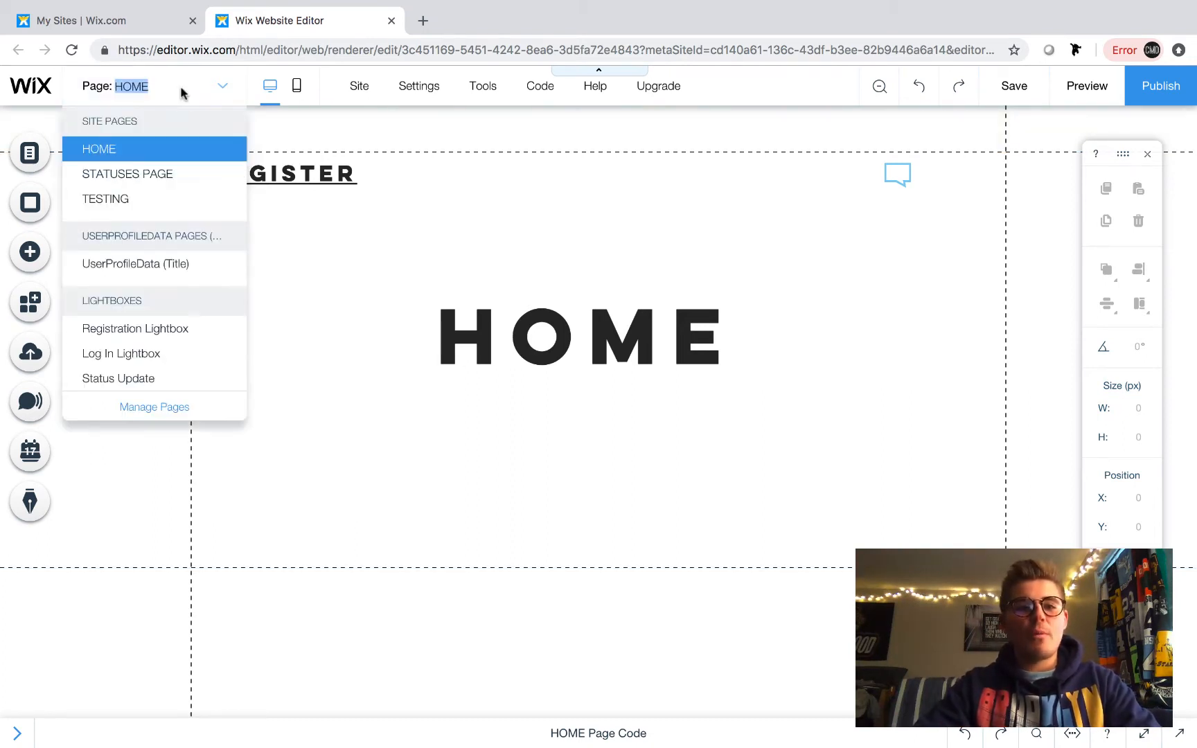
left_click(156, 271)
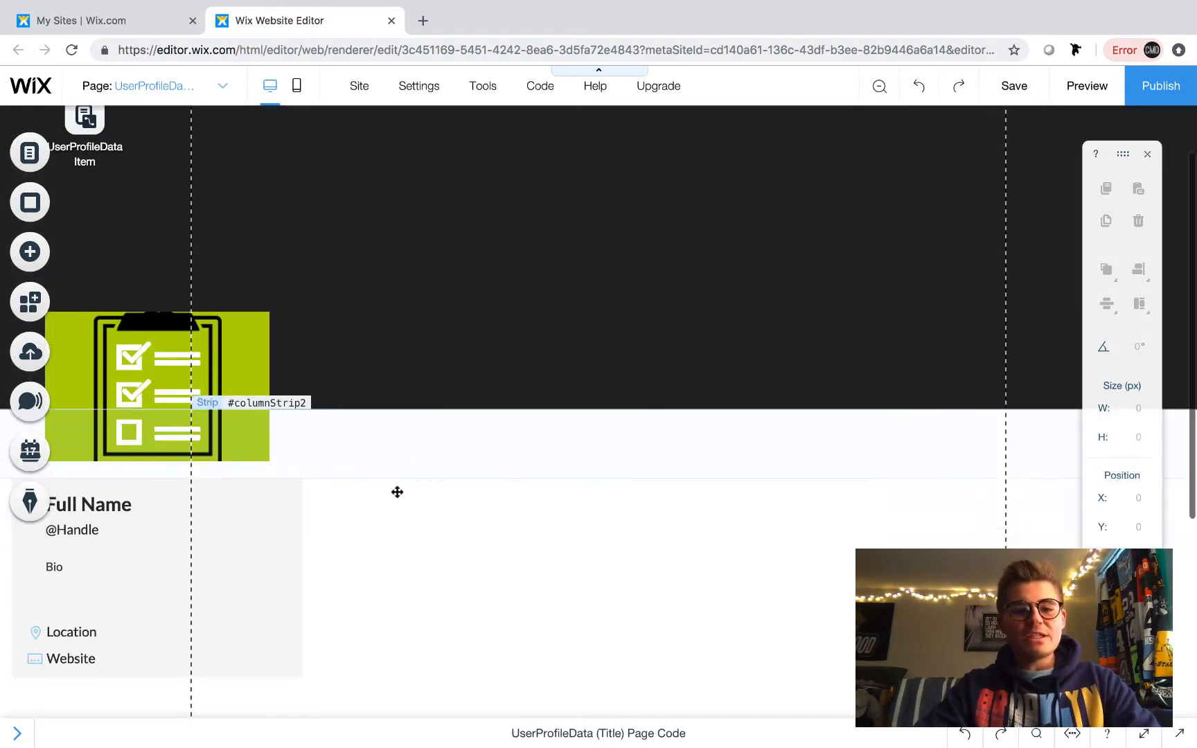
- Add the green numbered-list repeater from Lists & Grids to the profile page
scroll(396, 491, "up", 2)
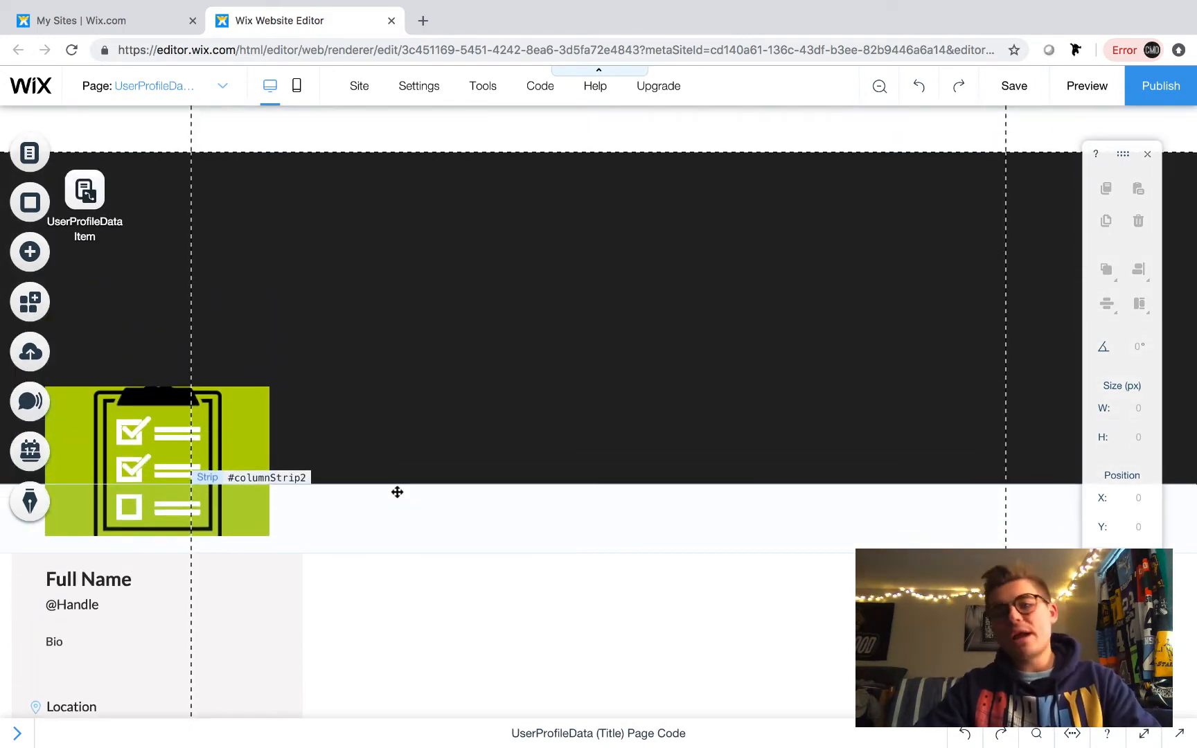
scroll(264, 582, "down", 5)
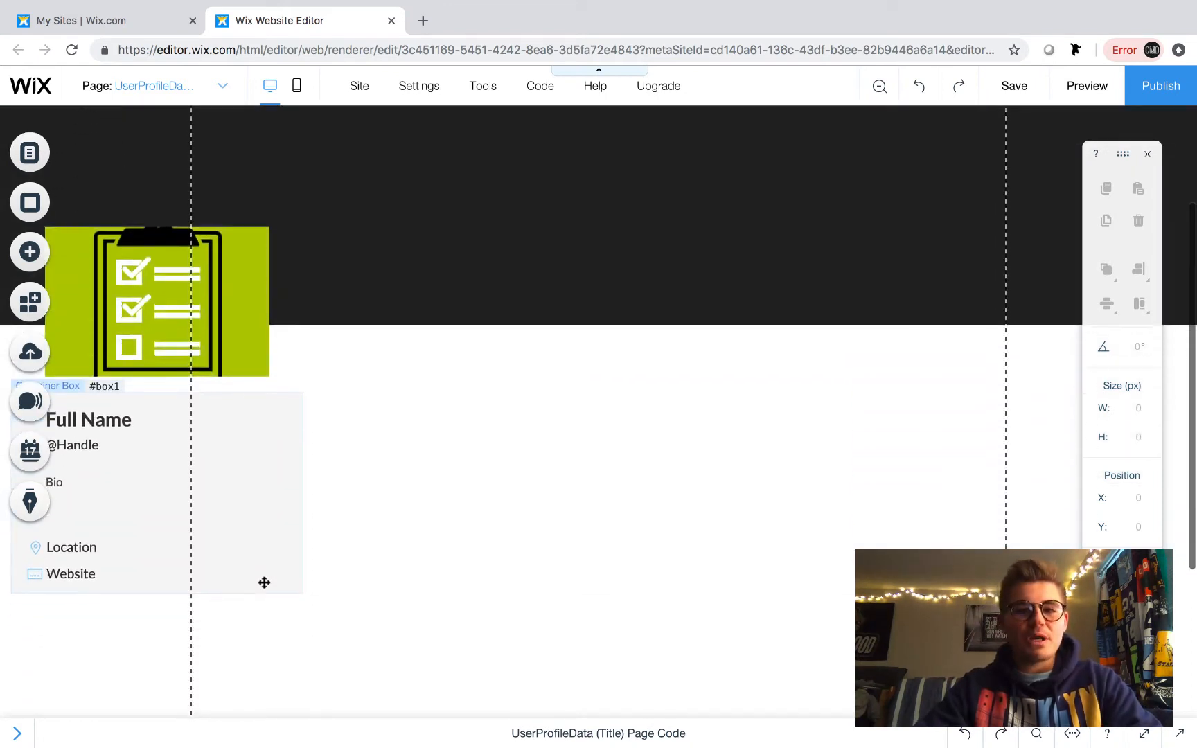
scroll(264, 582, "up", 4)
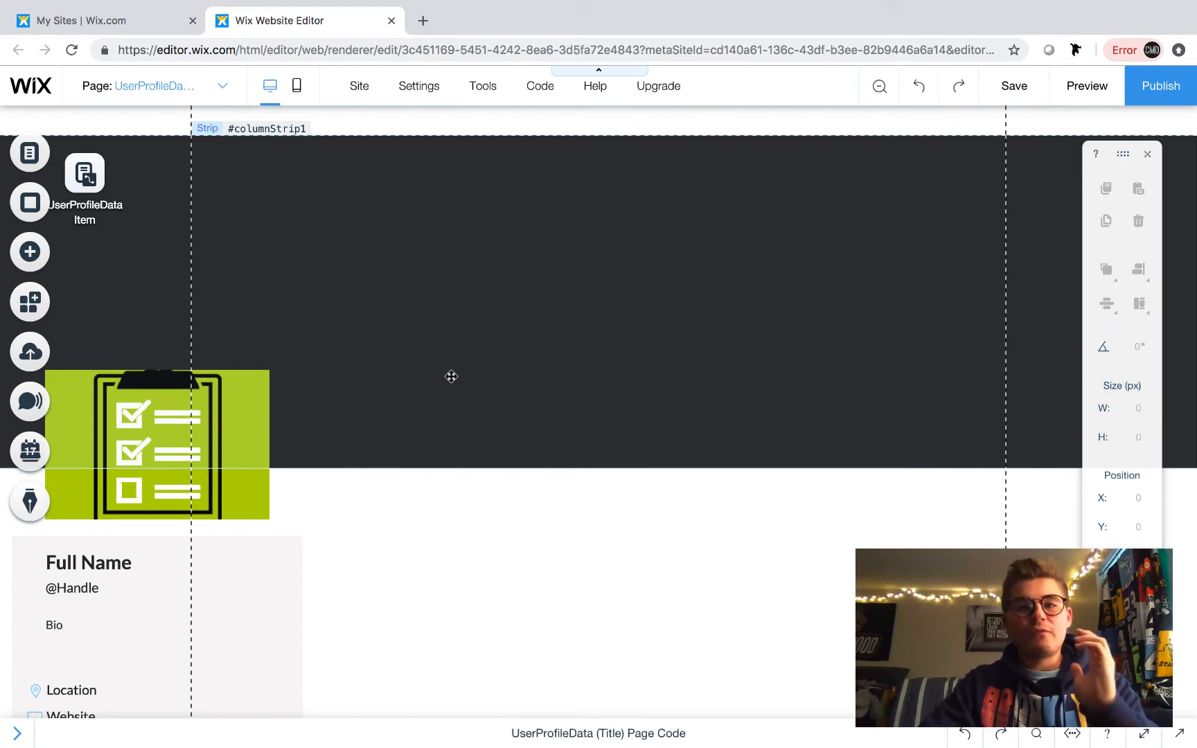
scroll(451, 376, "down", 2)
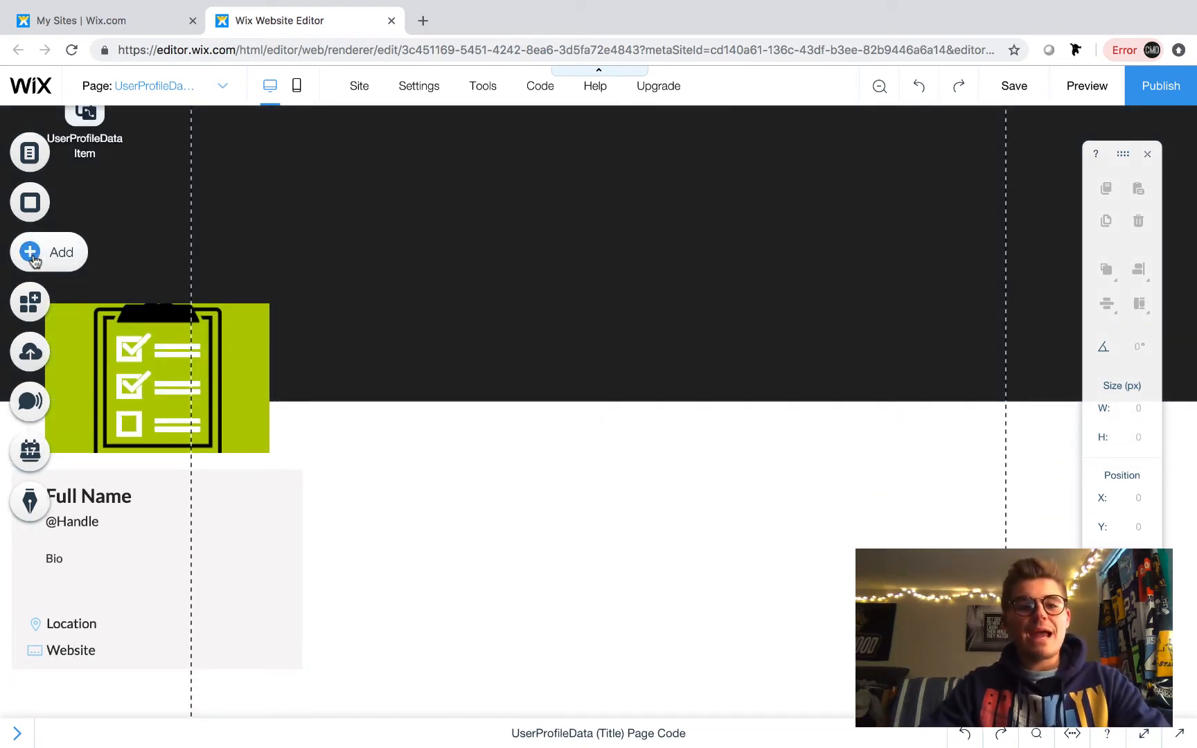
left_click(31, 254)
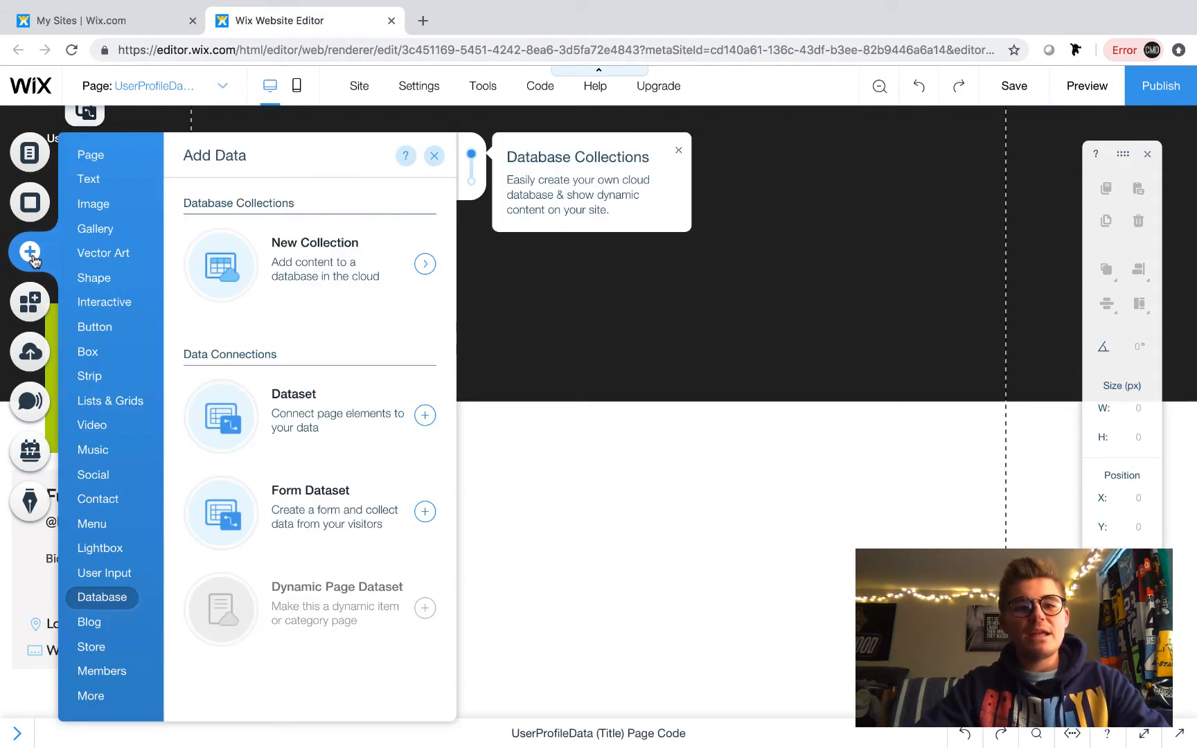
left_click(111, 401)
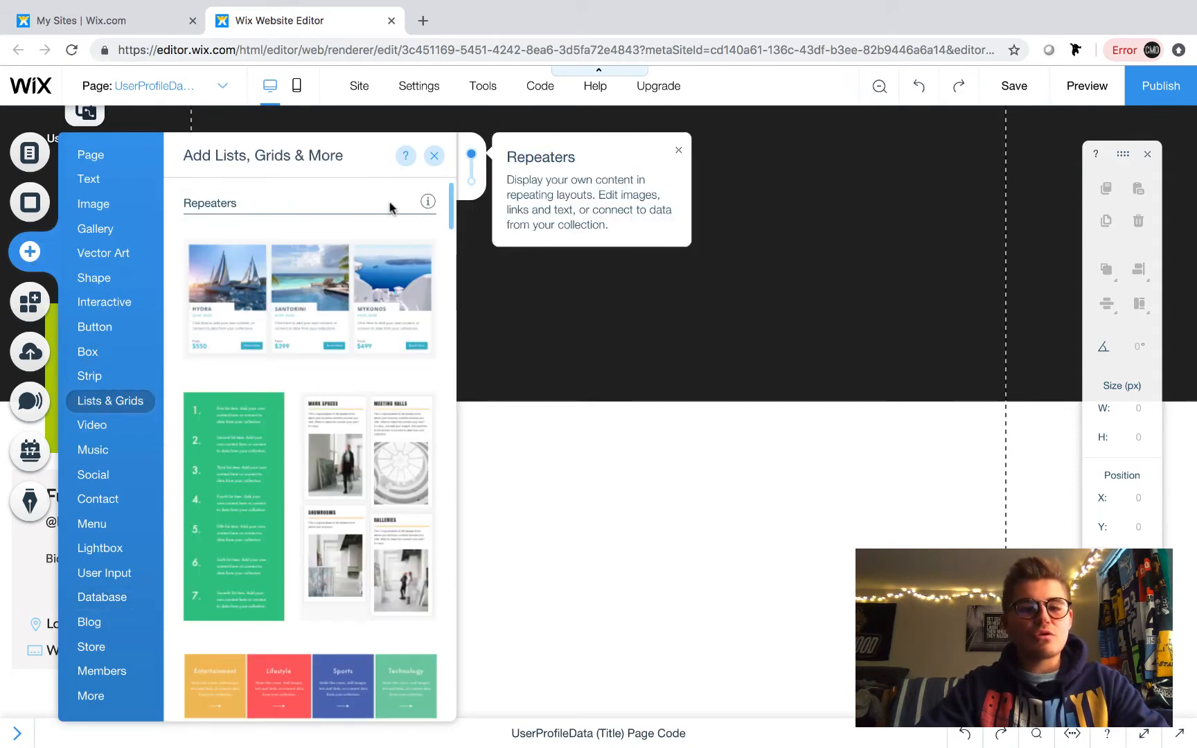
scroll(390, 207, "down", 1)
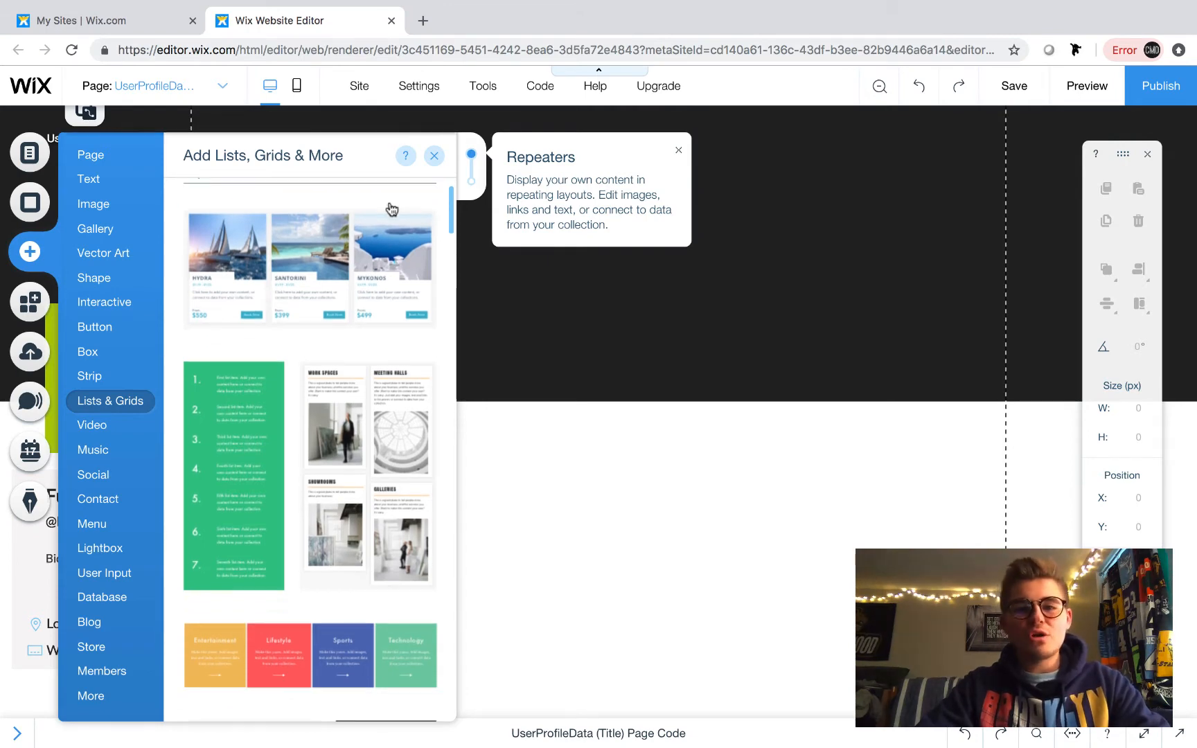
scroll(391, 207, "down", 2)
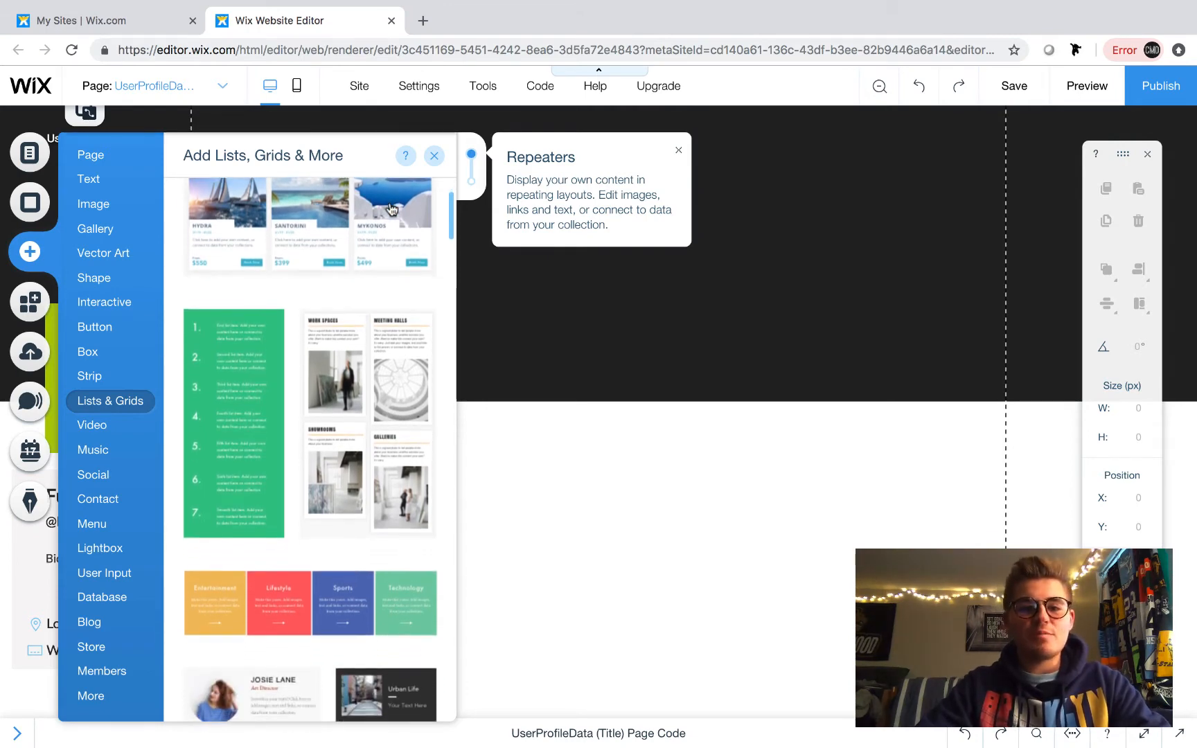
scroll(391, 208, "down", 4)
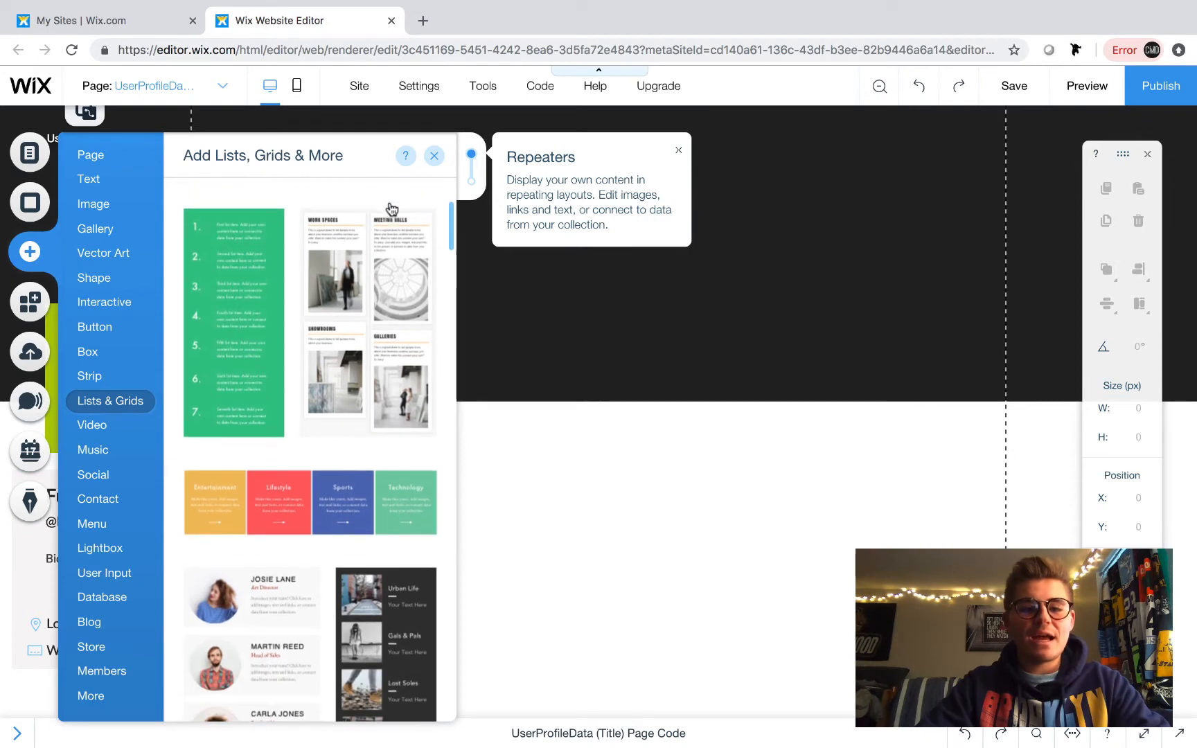
scroll(387, 206, "up", 1)
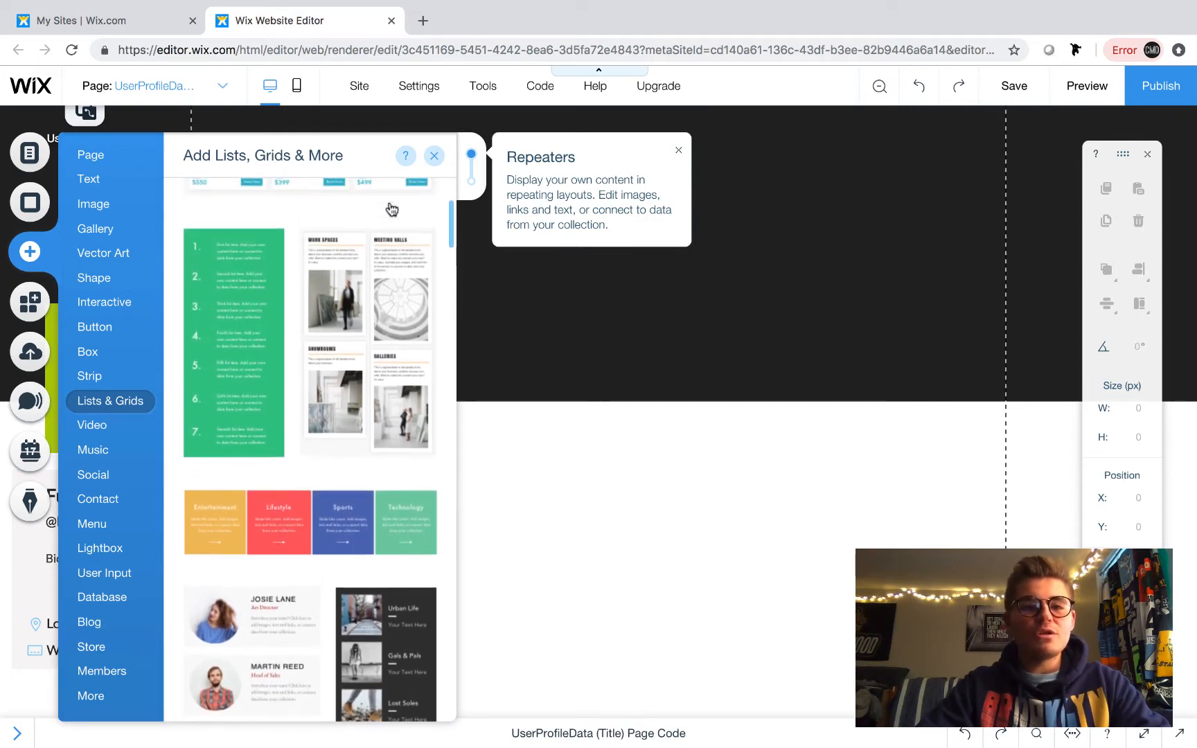
left_click(235, 284)
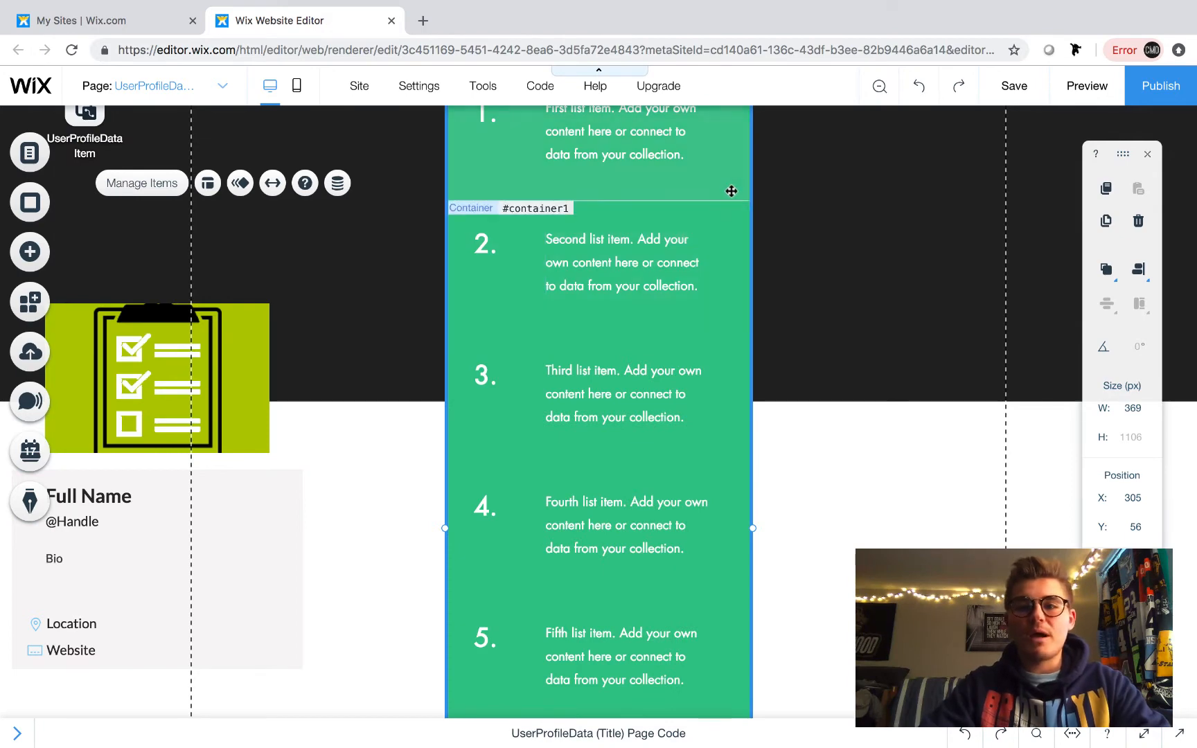
- Move the repeater below the banner beside the profile box and widen it to about 697 px
left_click_drag(729, 190, 613, 560)
scroll(777, 595, "down", 4)
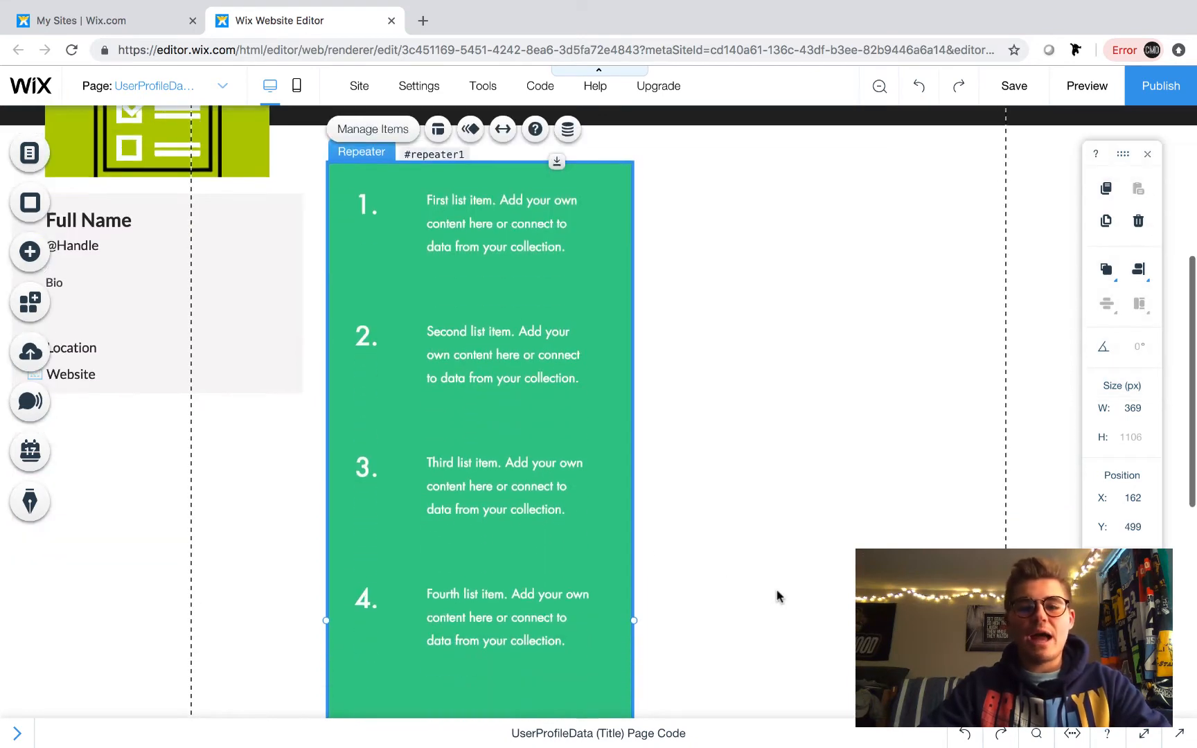
left_click_drag(634, 614, 906, 613)
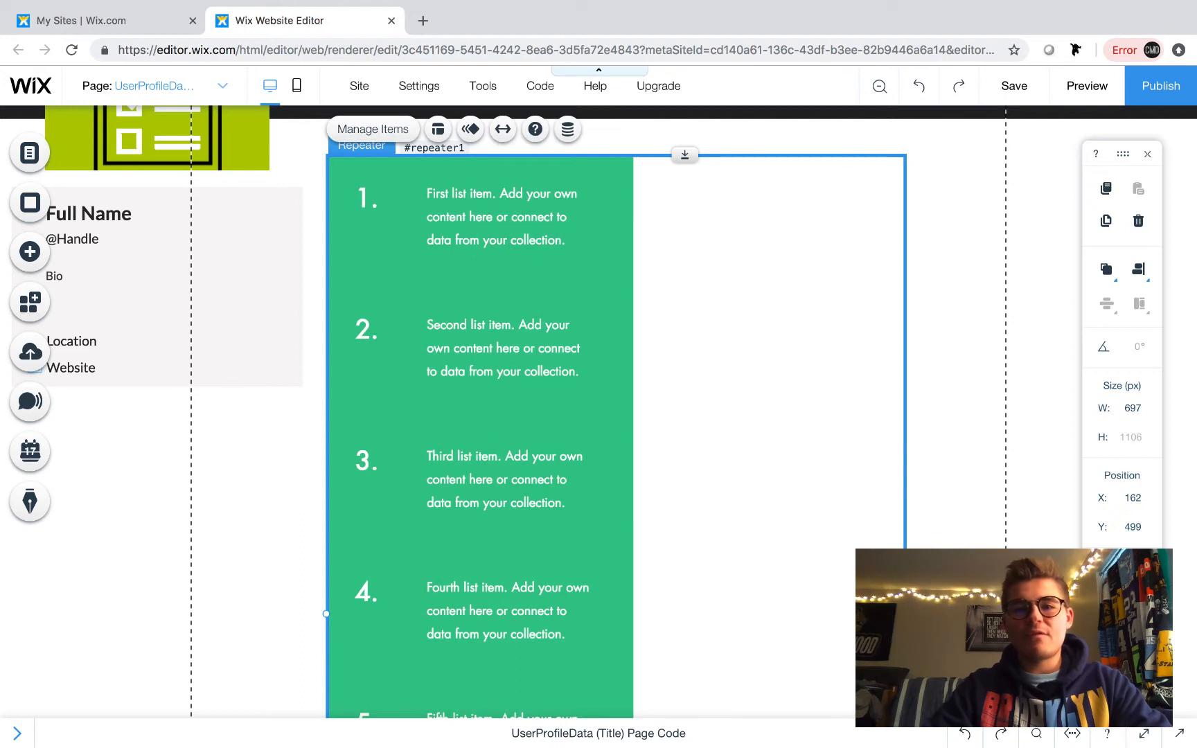
- Shift the repeater slightly right to about x 202, y 499
left_click(631, 223)
left_click_drag(631, 223, 906, 232)
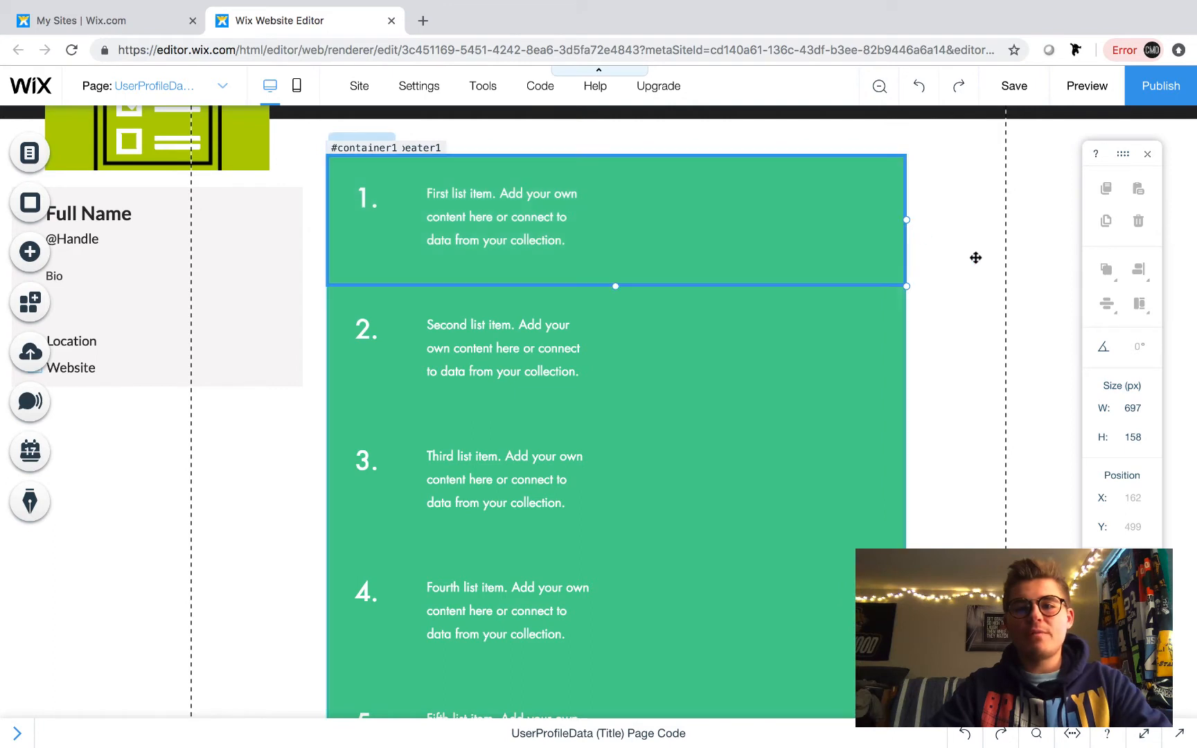
left_click(1023, 253)
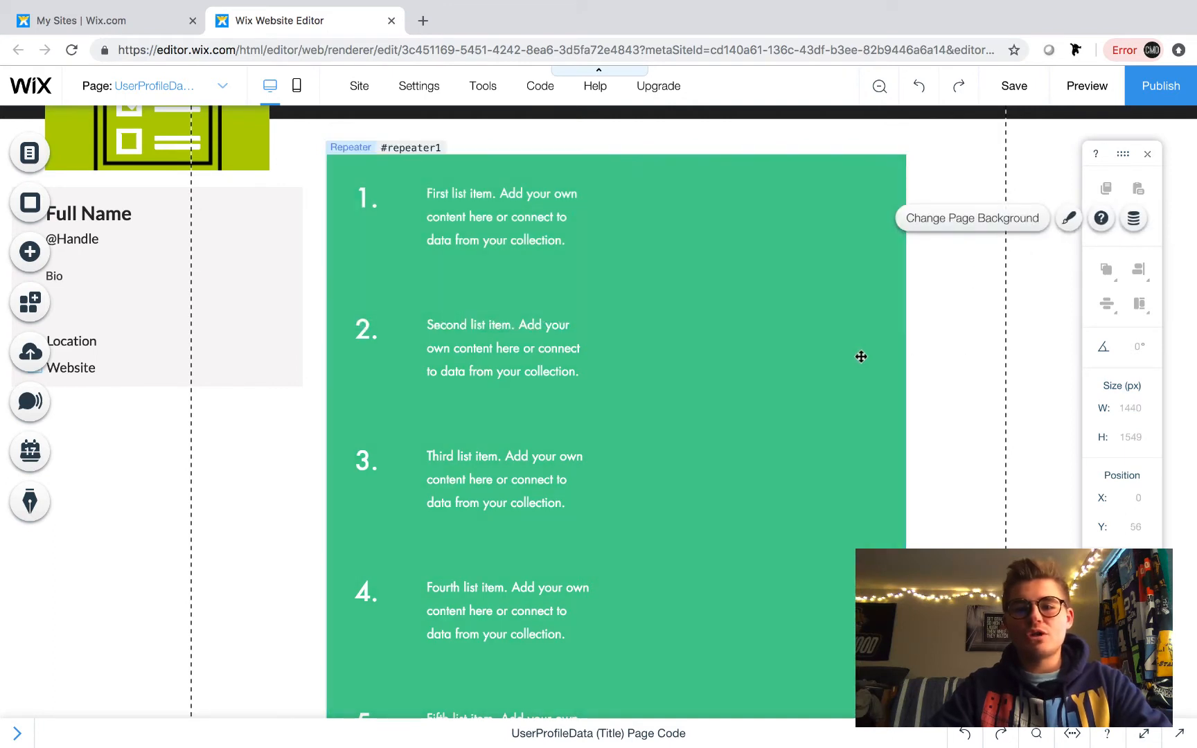
left_click(870, 355)
left_click_drag(874, 355, 899, 356)
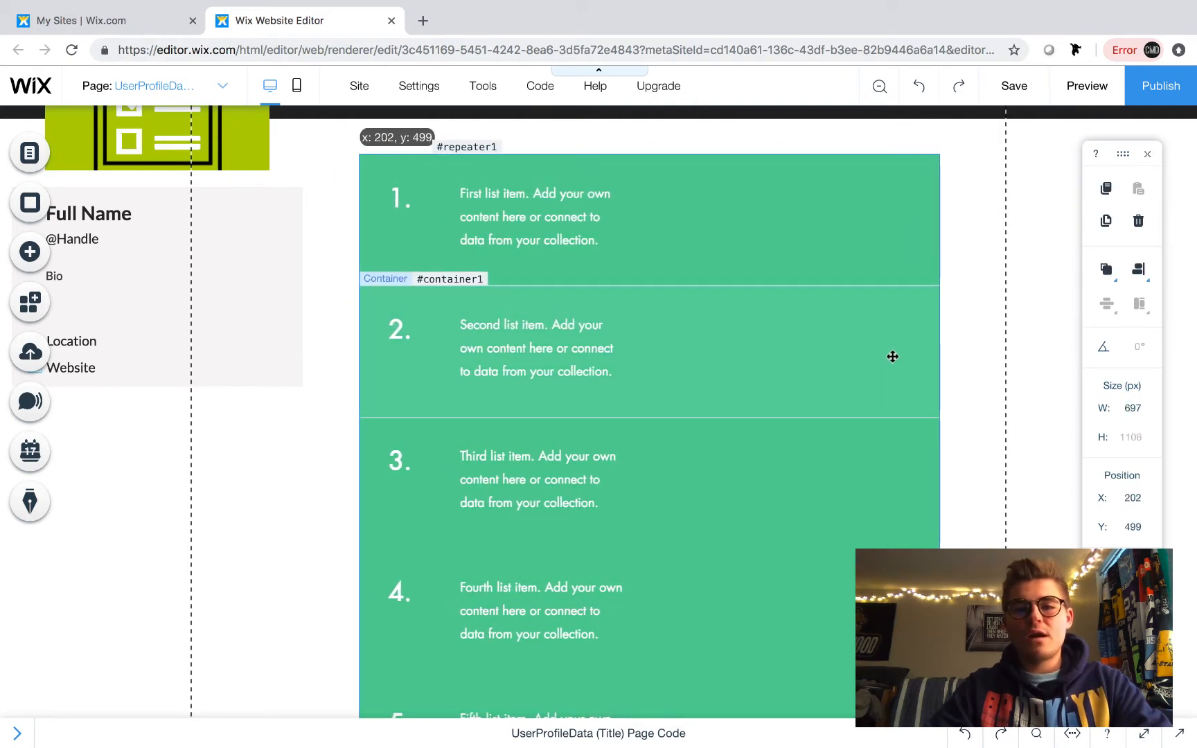
- Delete the list-number text from the repeater items
scroll(995, 342, "up", 2)
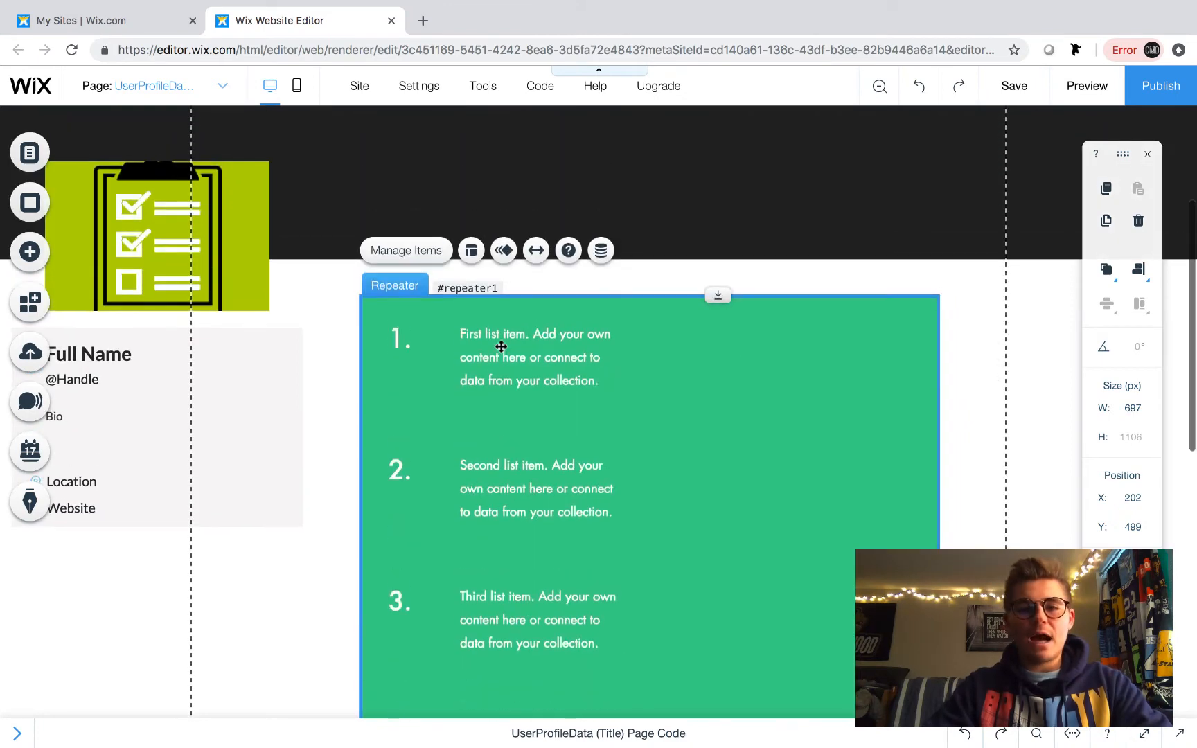
left_click(406, 336)
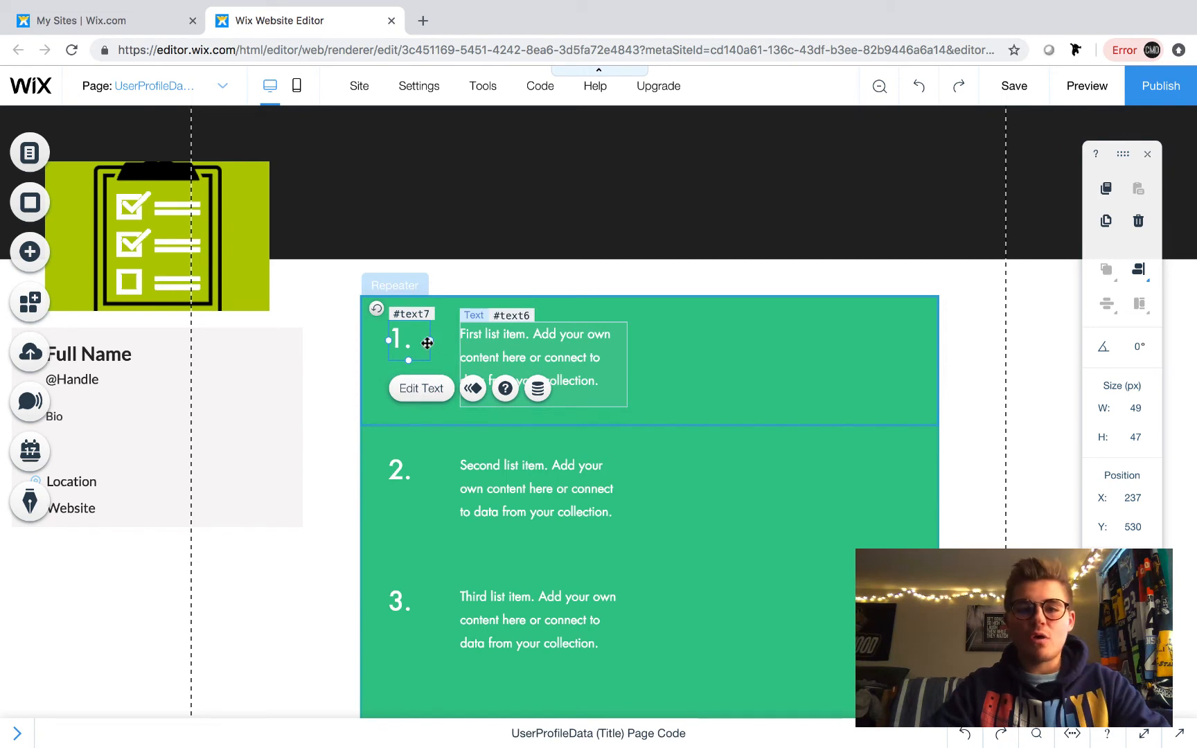
key("Delete")
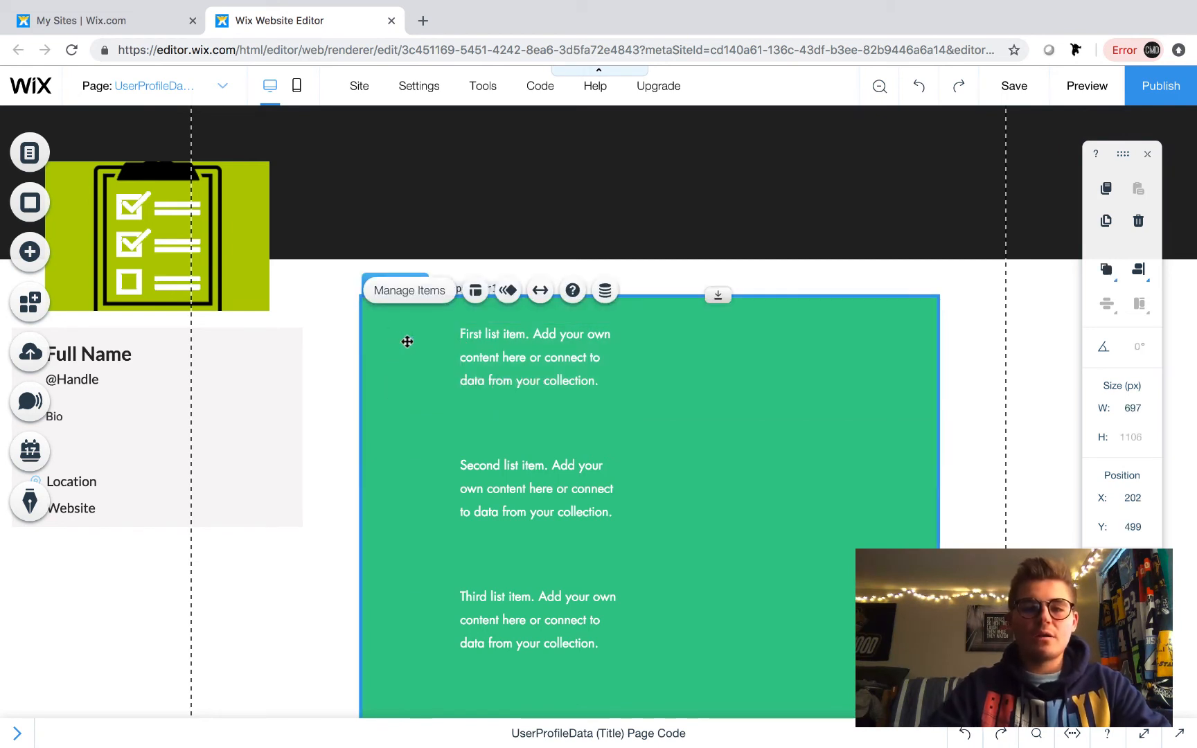
- Widen the item description text to about 530 px so it spans the item
left_click(557, 350)
left_click_drag(631, 366, 901, 369)
left_click_drag(650, 363, 658, 361)
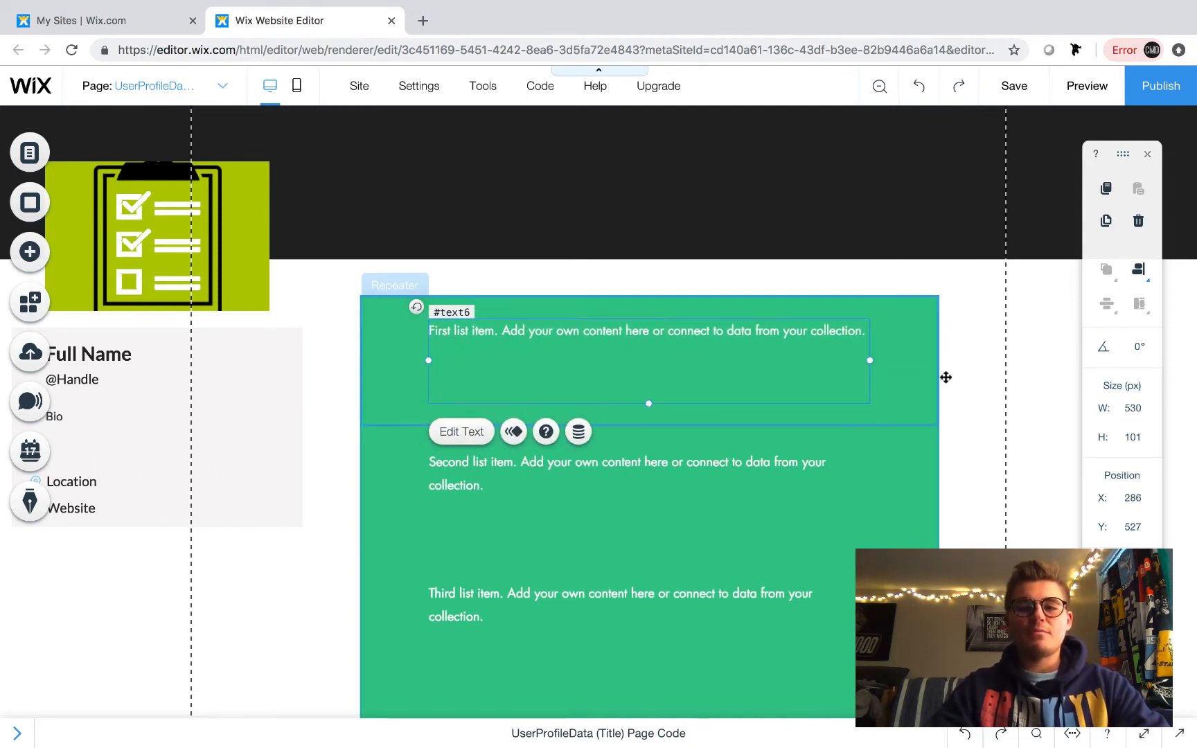
left_click(1001, 395)
left_click(600, 328)
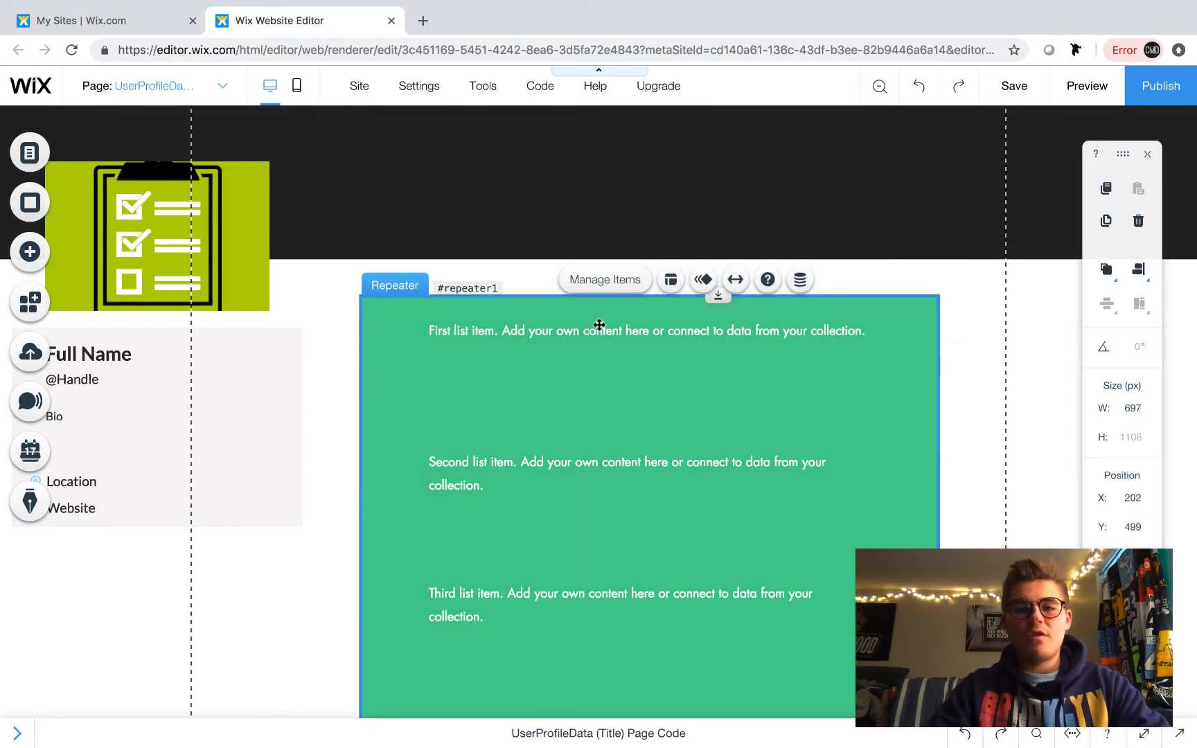
left_click(606, 337)
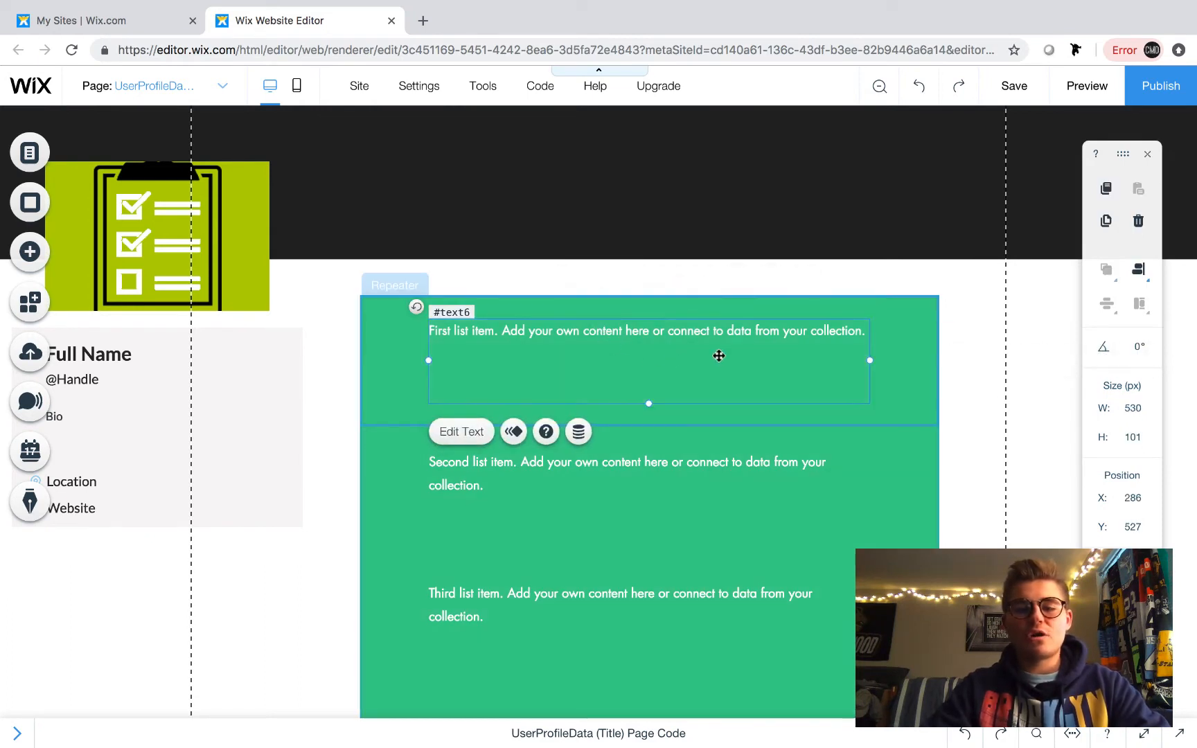
- Open the repeater item's background and design settings, then close them without changes
left_click(923, 346)
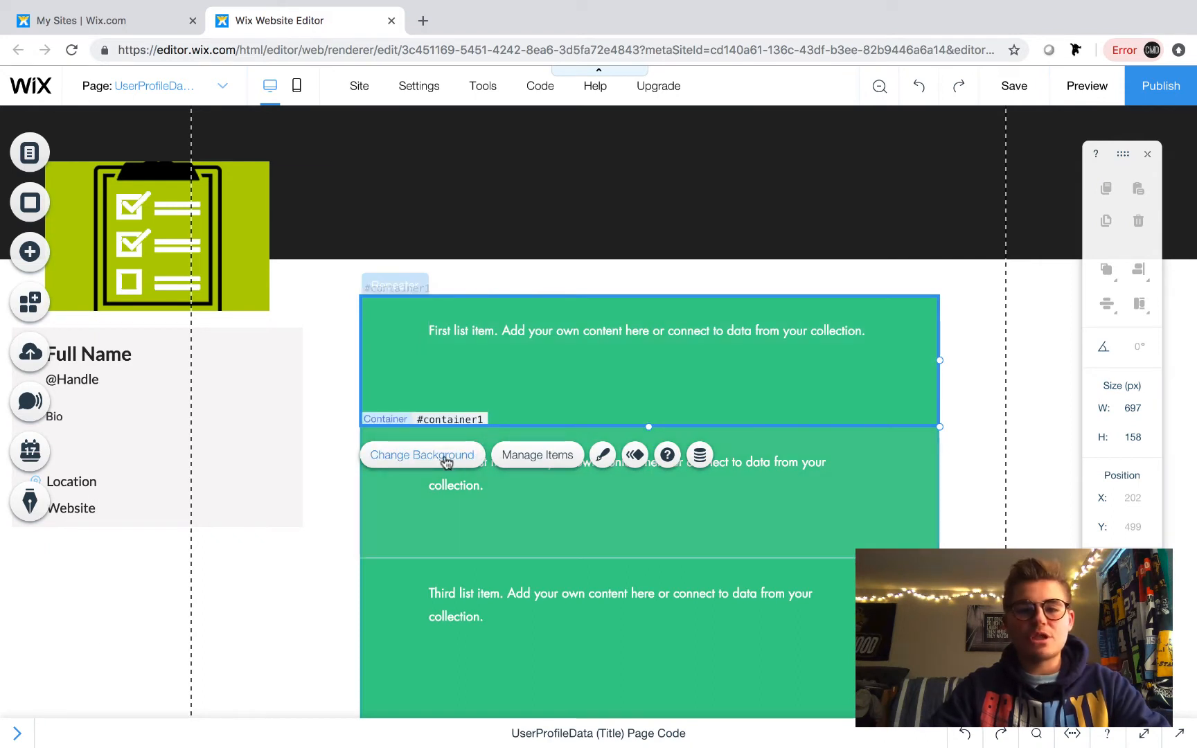
left_click(445, 459)
left_click(316, 198)
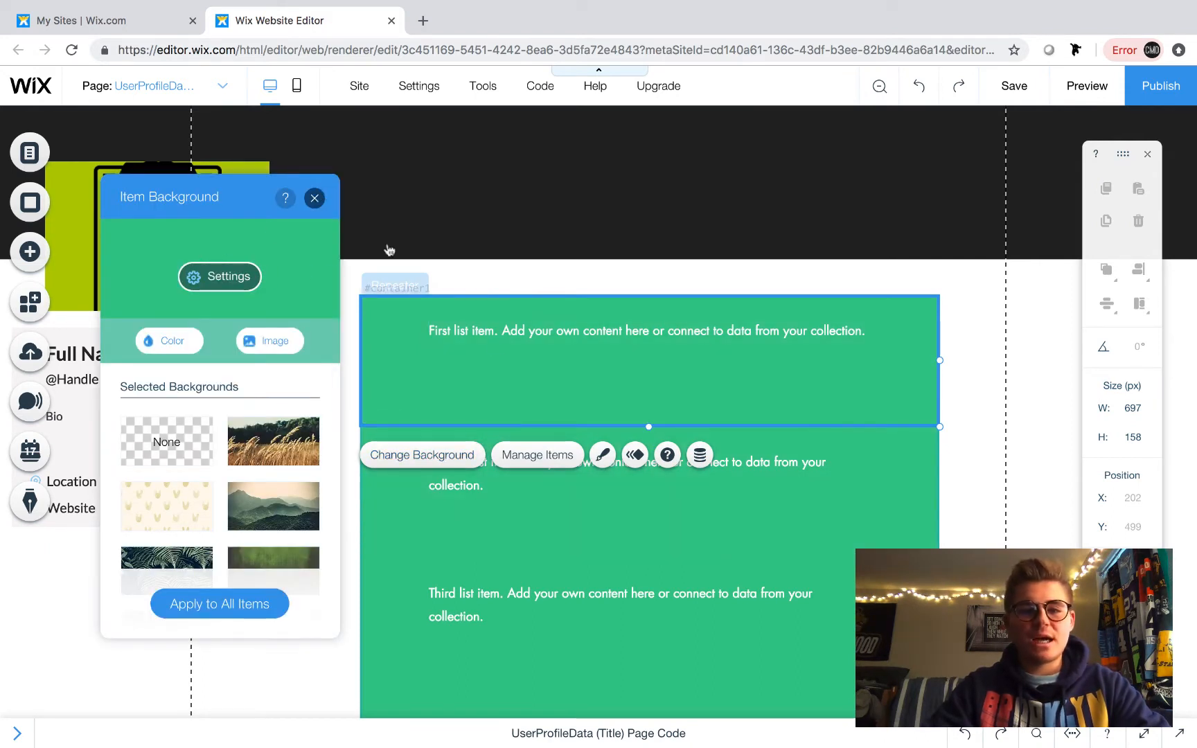
left_click(601, 457)
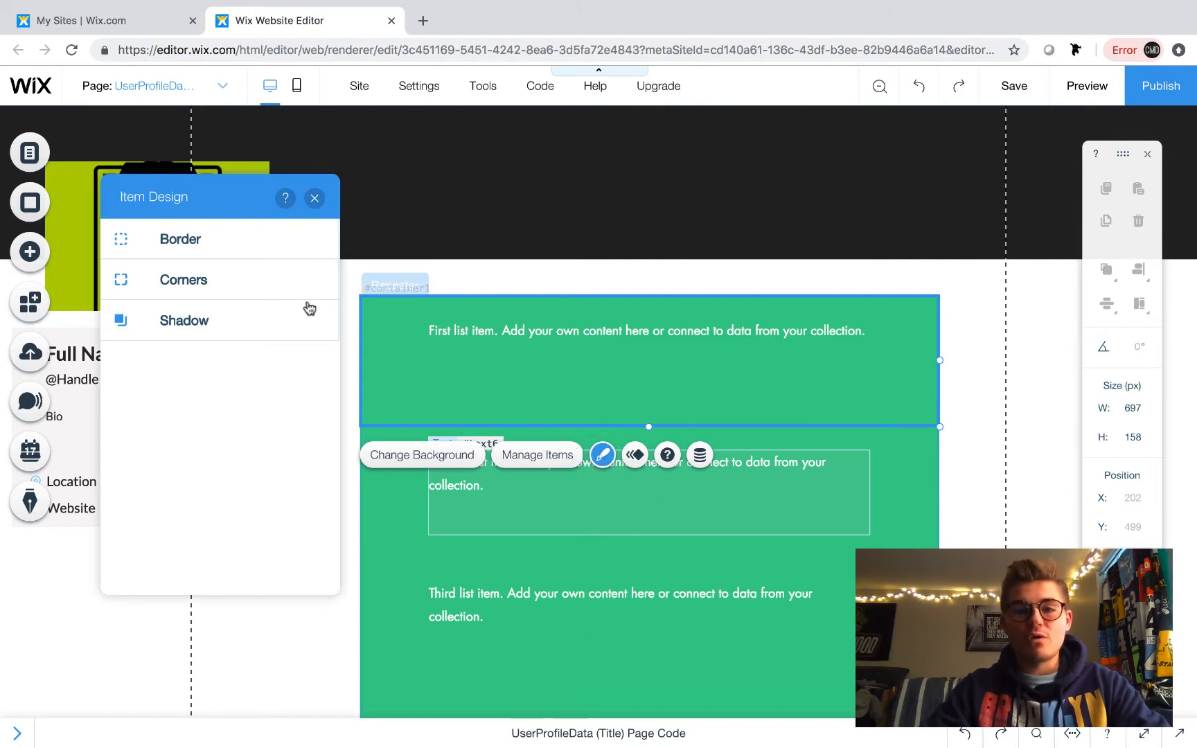
left_click(313, 198)
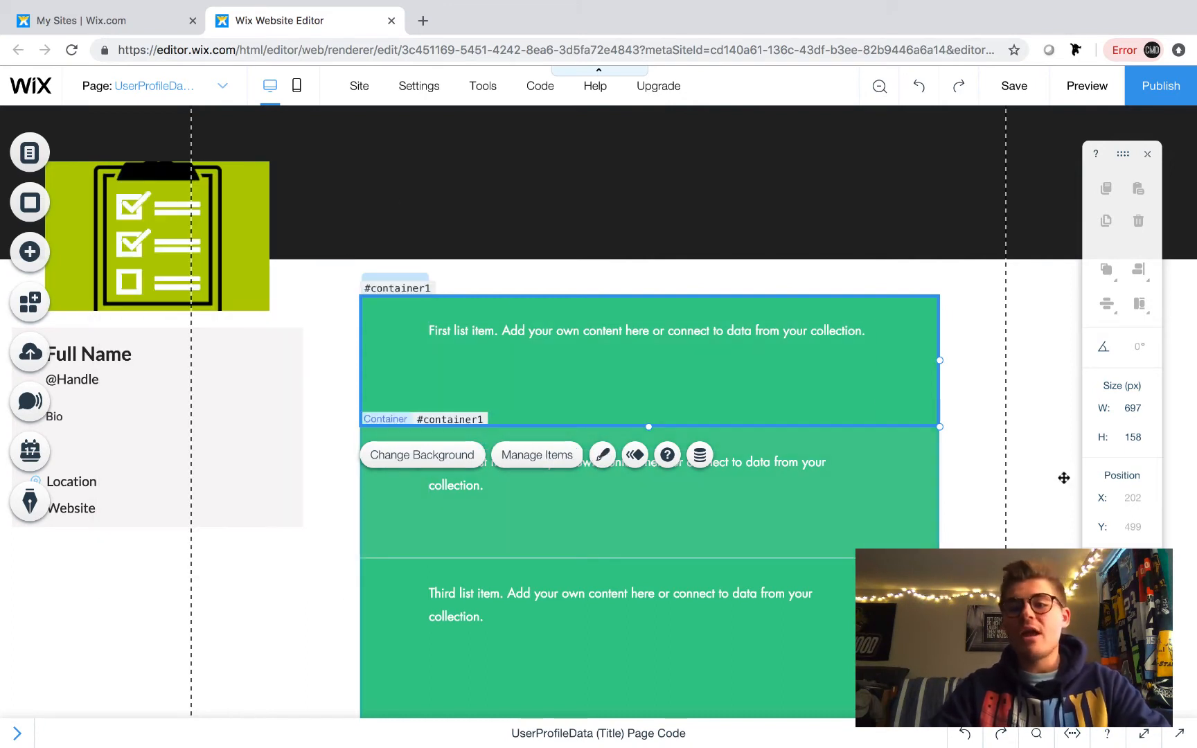
left_click(1012, 437)
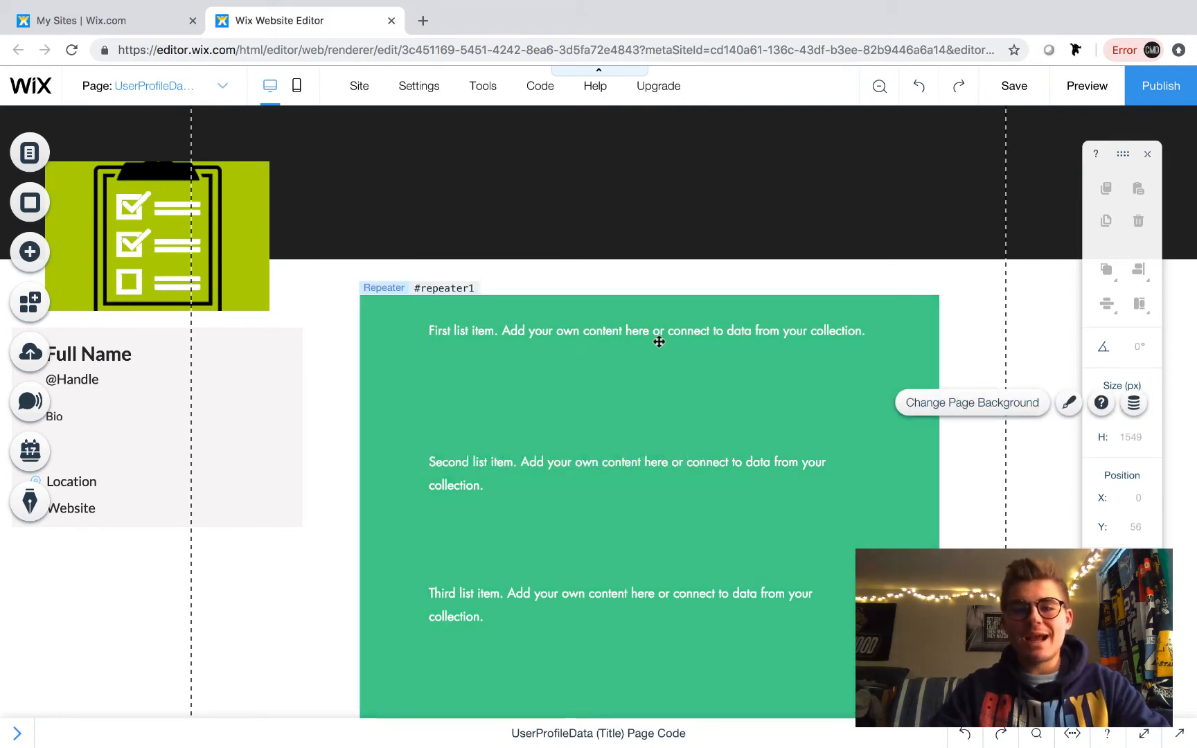
left_click(592, 343)
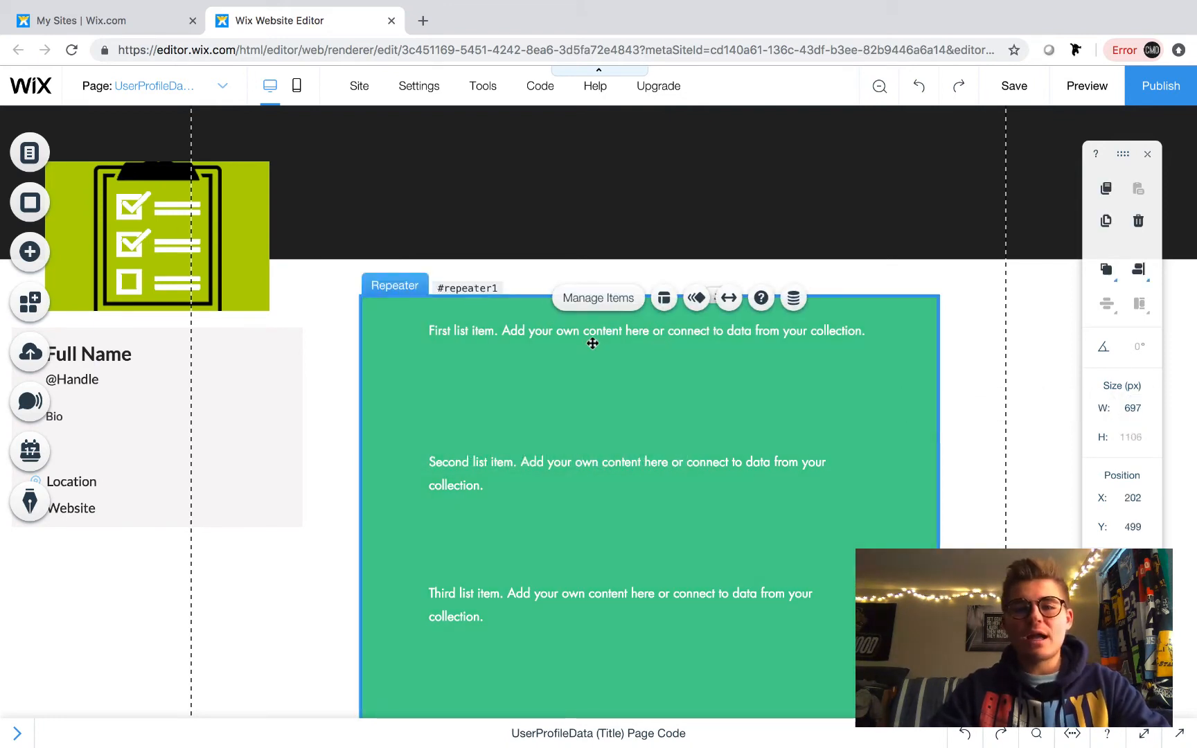
left_click(504, 329)
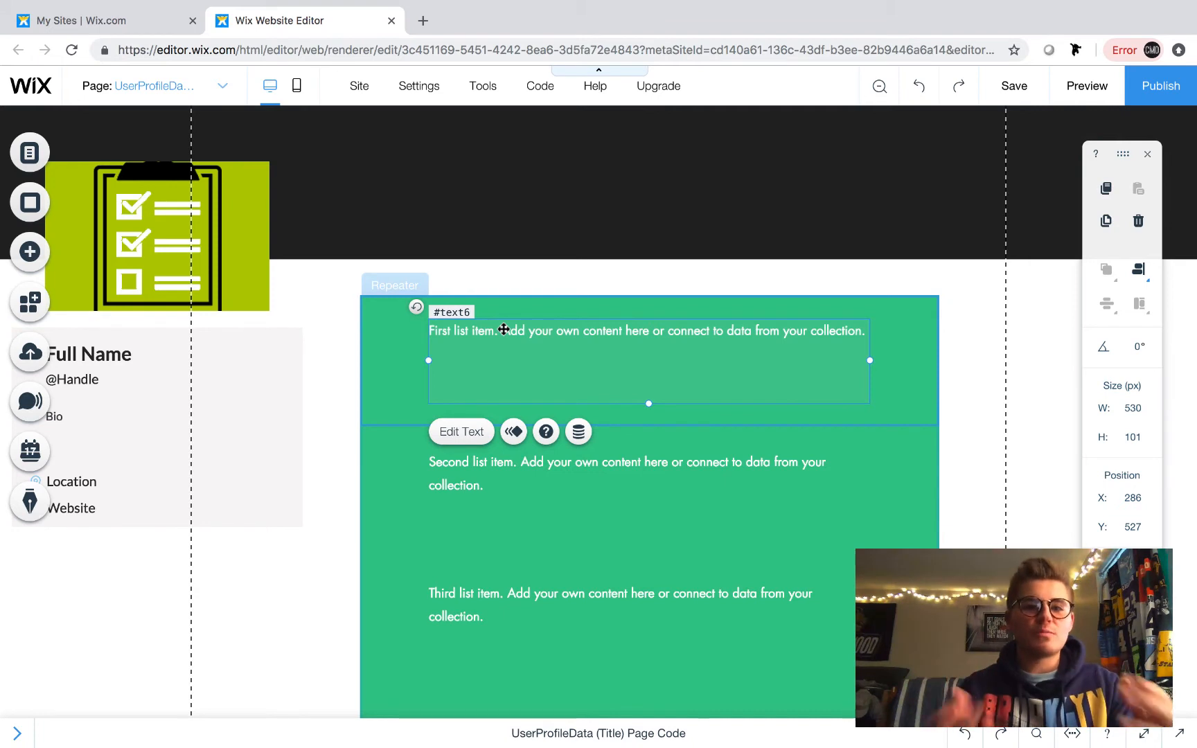
left_click(1010, 361)
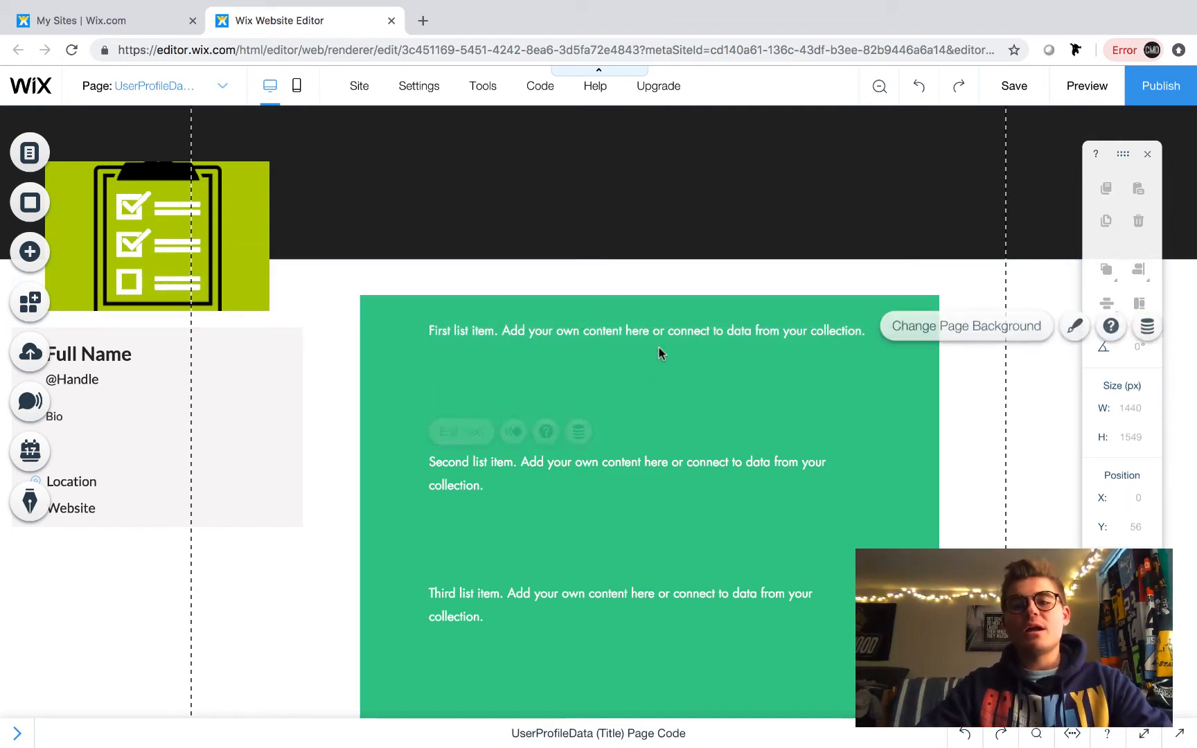
left_click(579, 342)
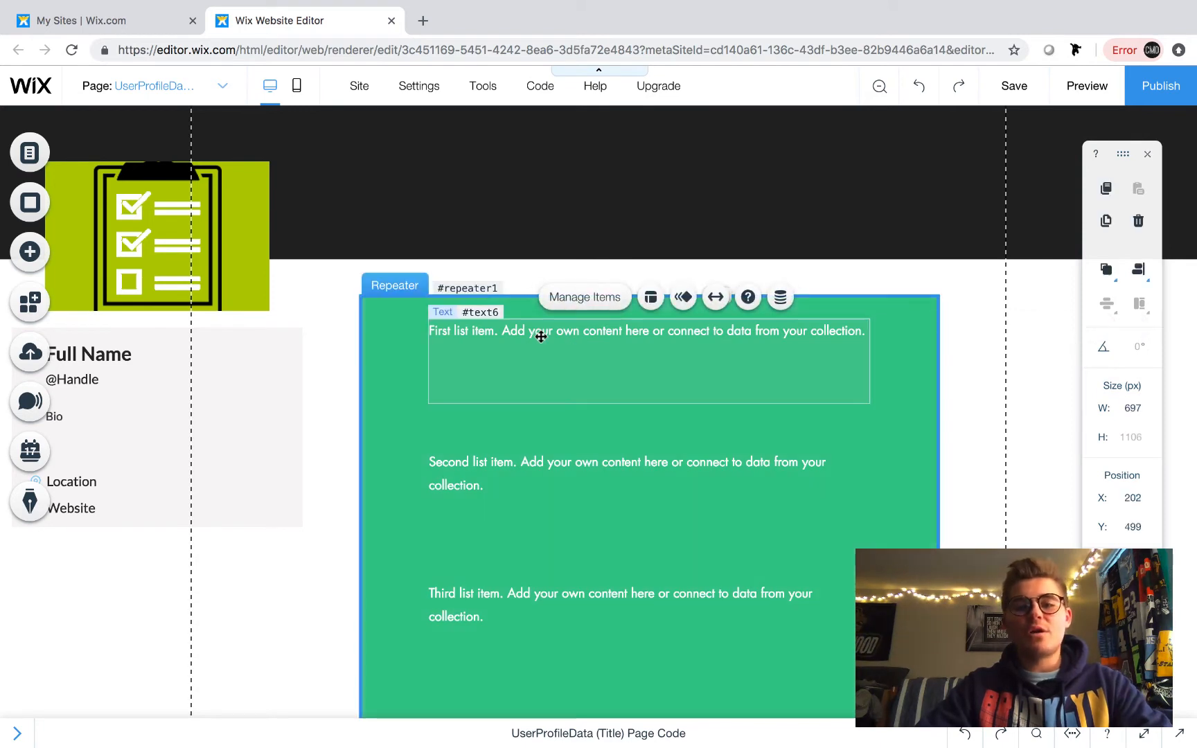
left_click(592, 335)
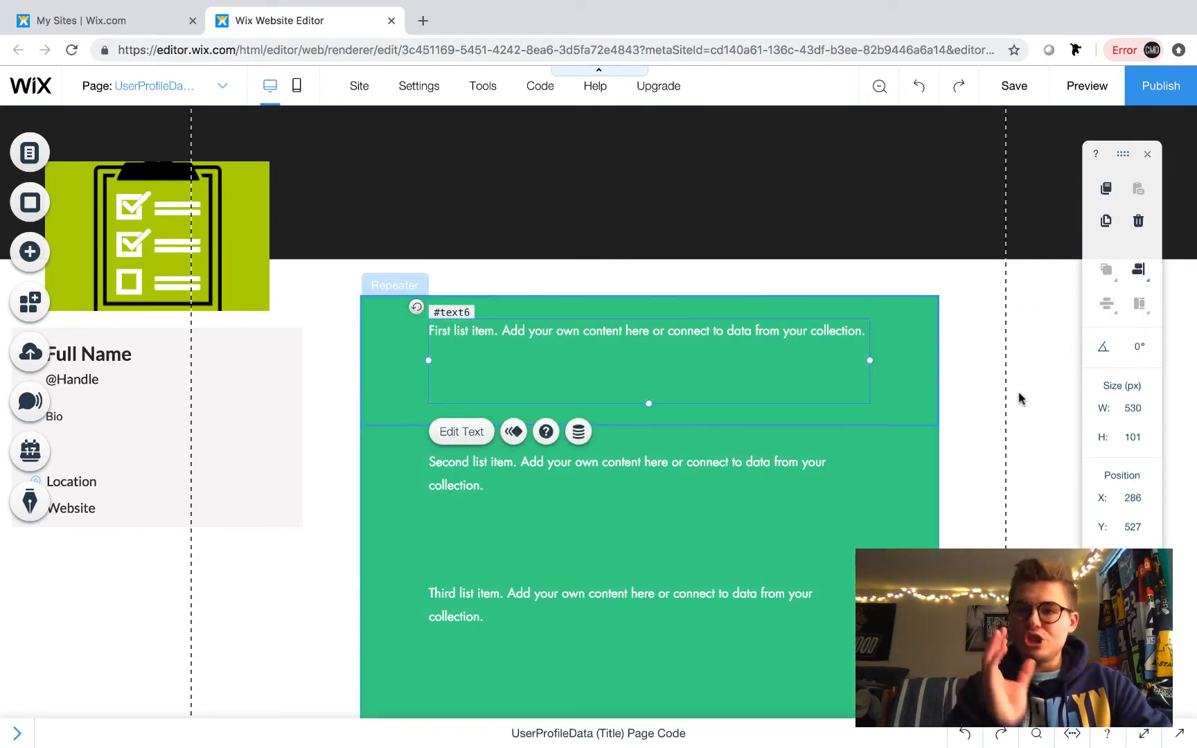
- Add a dataset to the page and place it at about x 860, y 345 above the repeater
scroll(1018, 398, "up", 1)
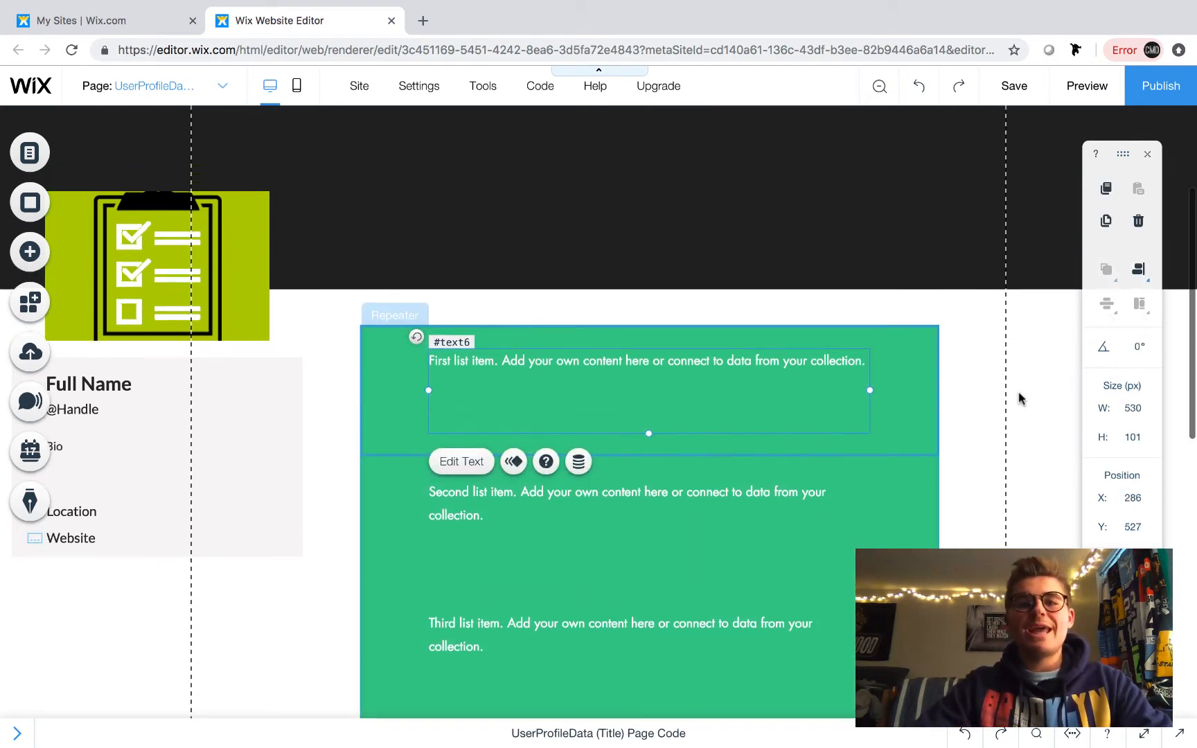
scroll(1018, 398, "up", 1)
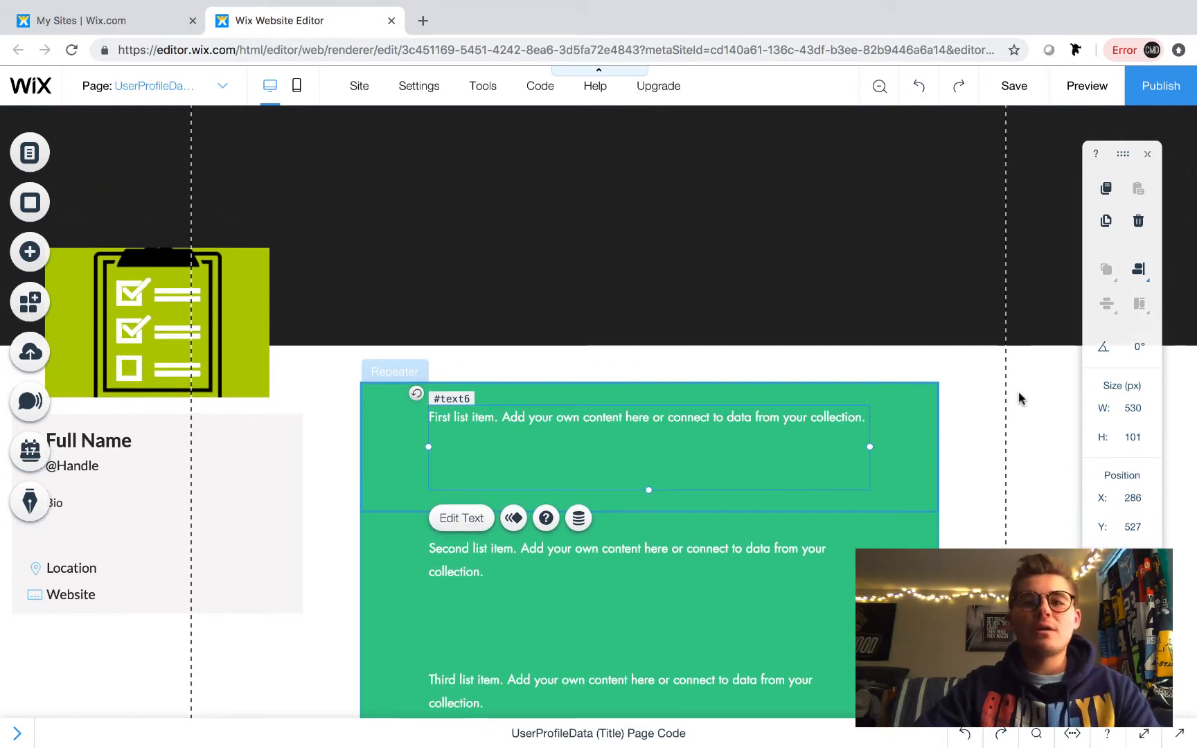
scroll(1018, 398, "up", 3)
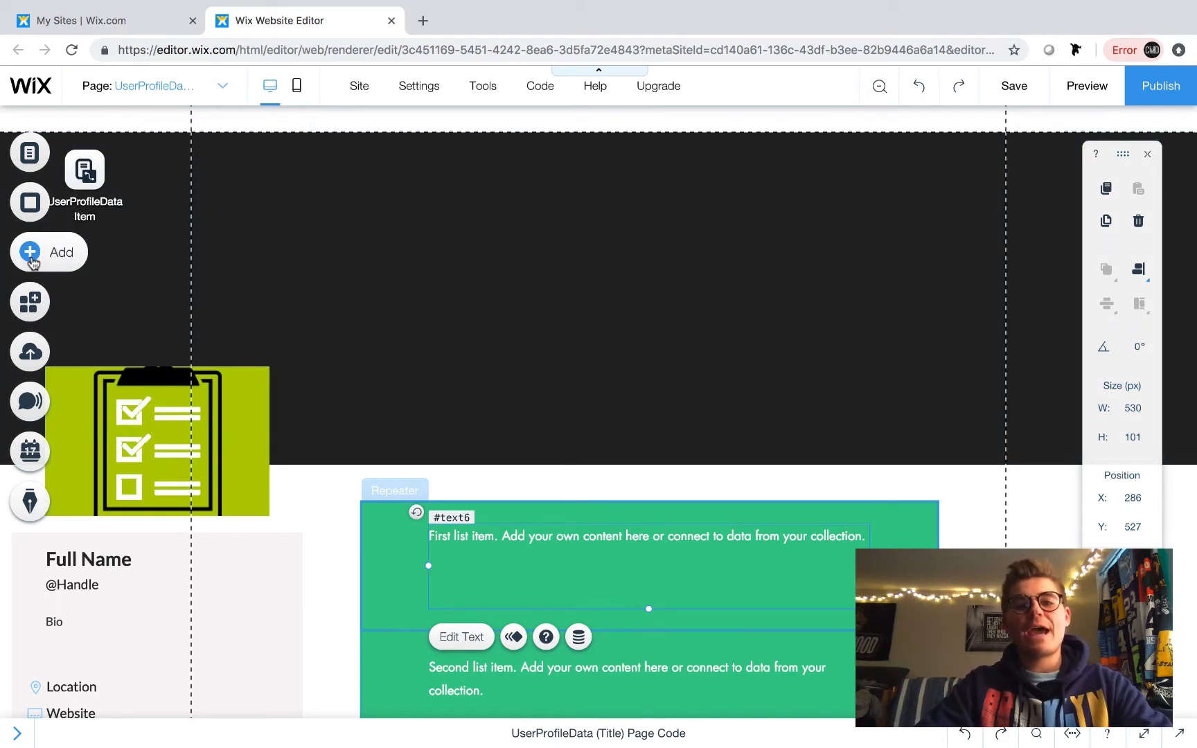
left_click(31, 259)
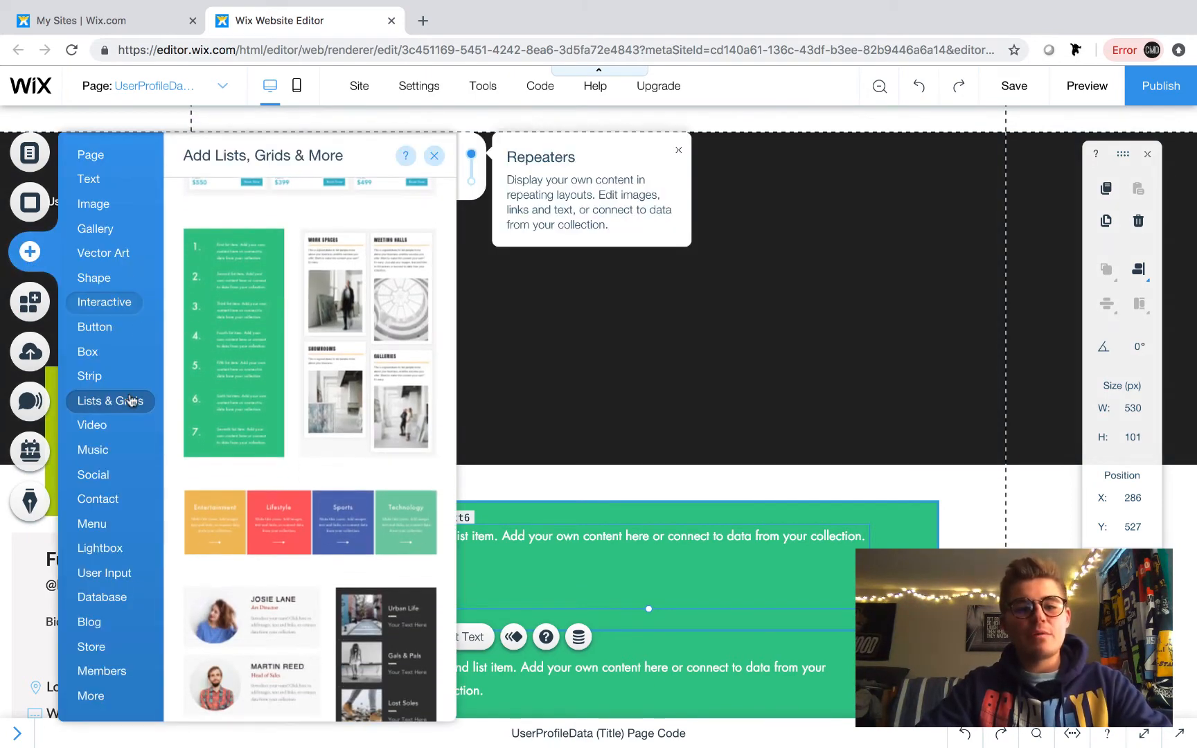
left_click(115, 608)
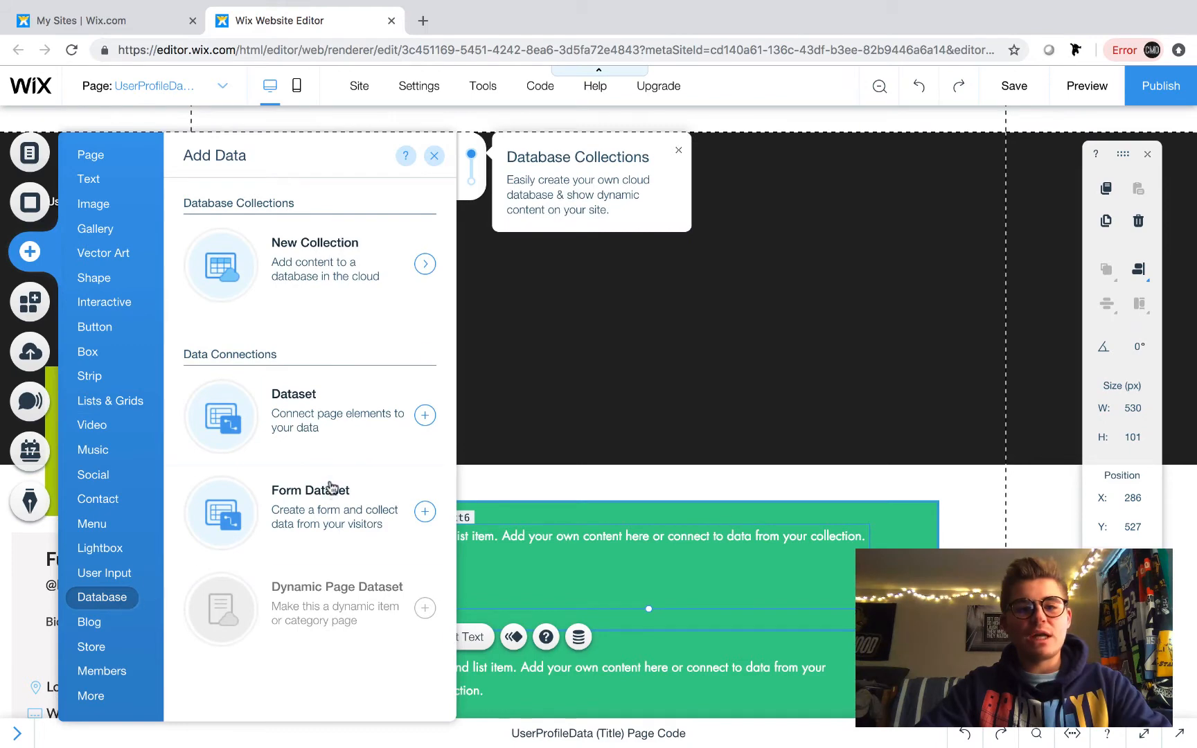
left_click(297, 425)
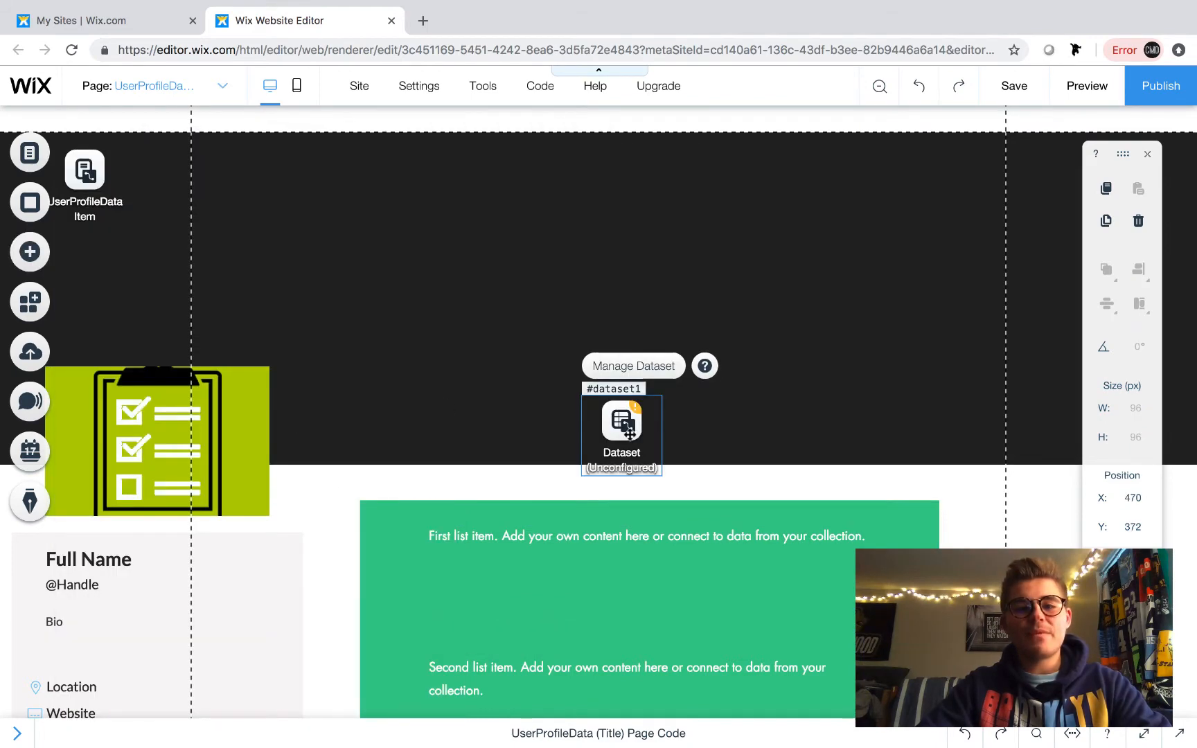
left_click_drag(627, 435, 951, 410)
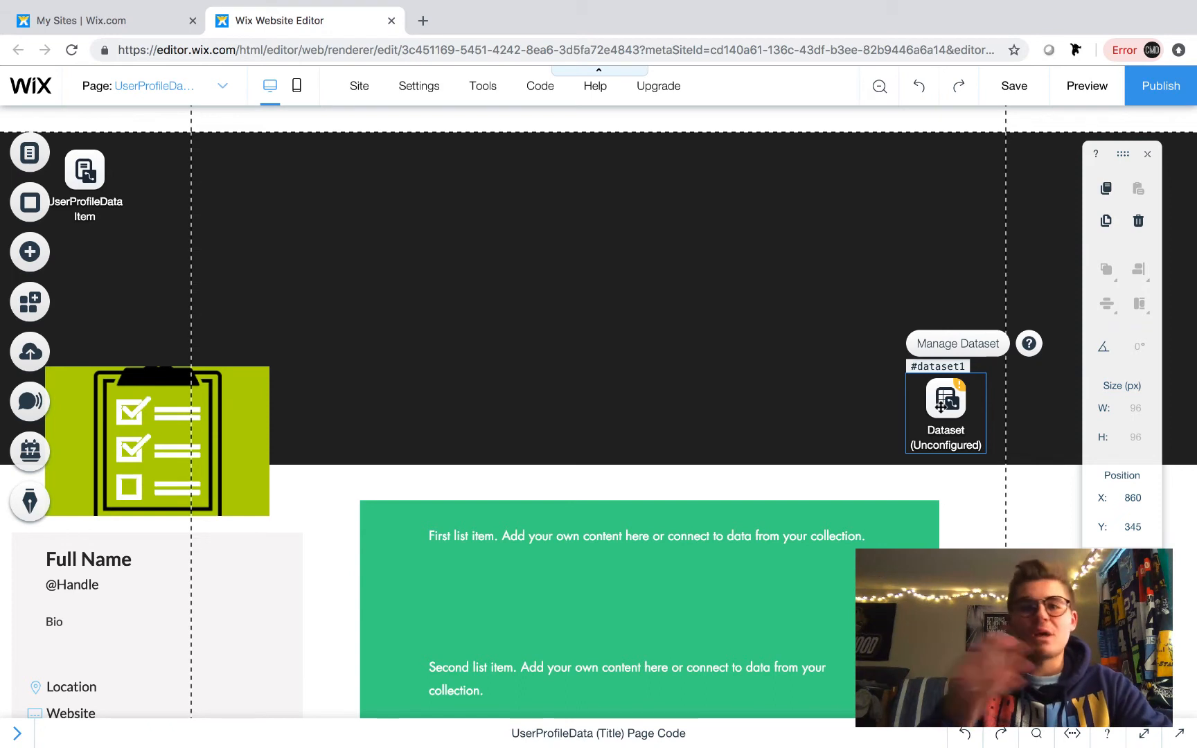
- Connect the dataset to the UserStatuses collection, keeping its mode Read-only
double_click(940, 405)
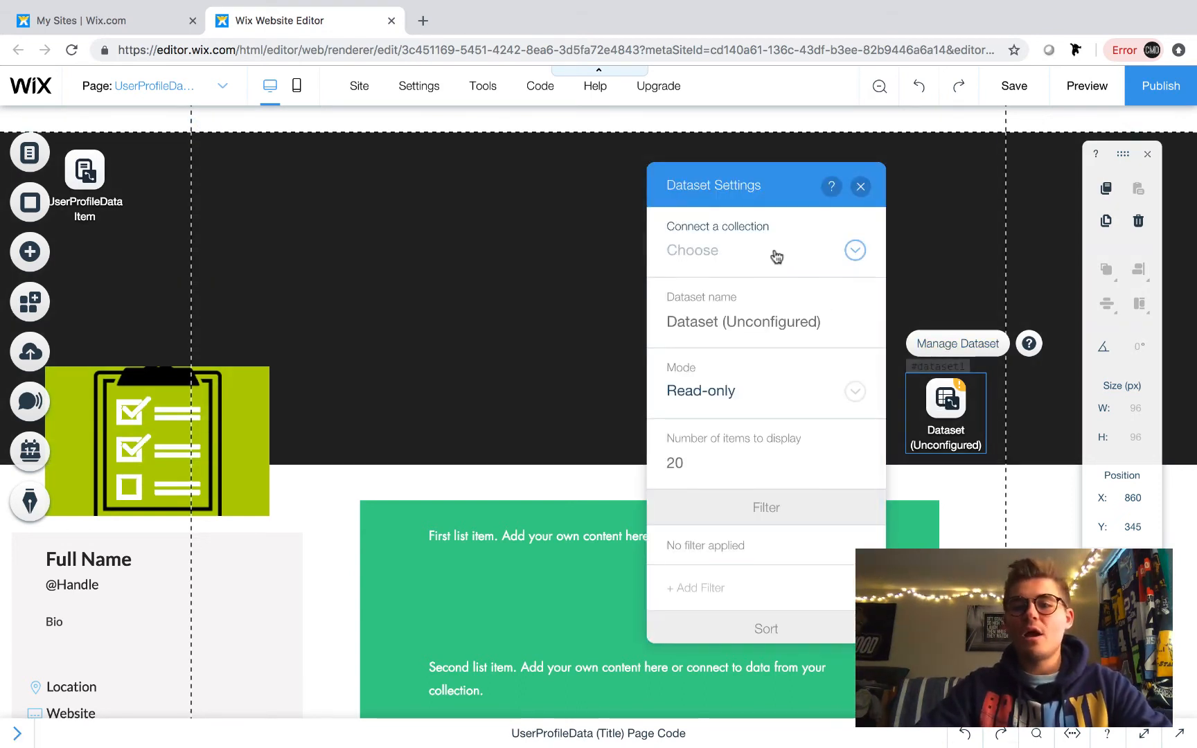
left_click(774, 254)
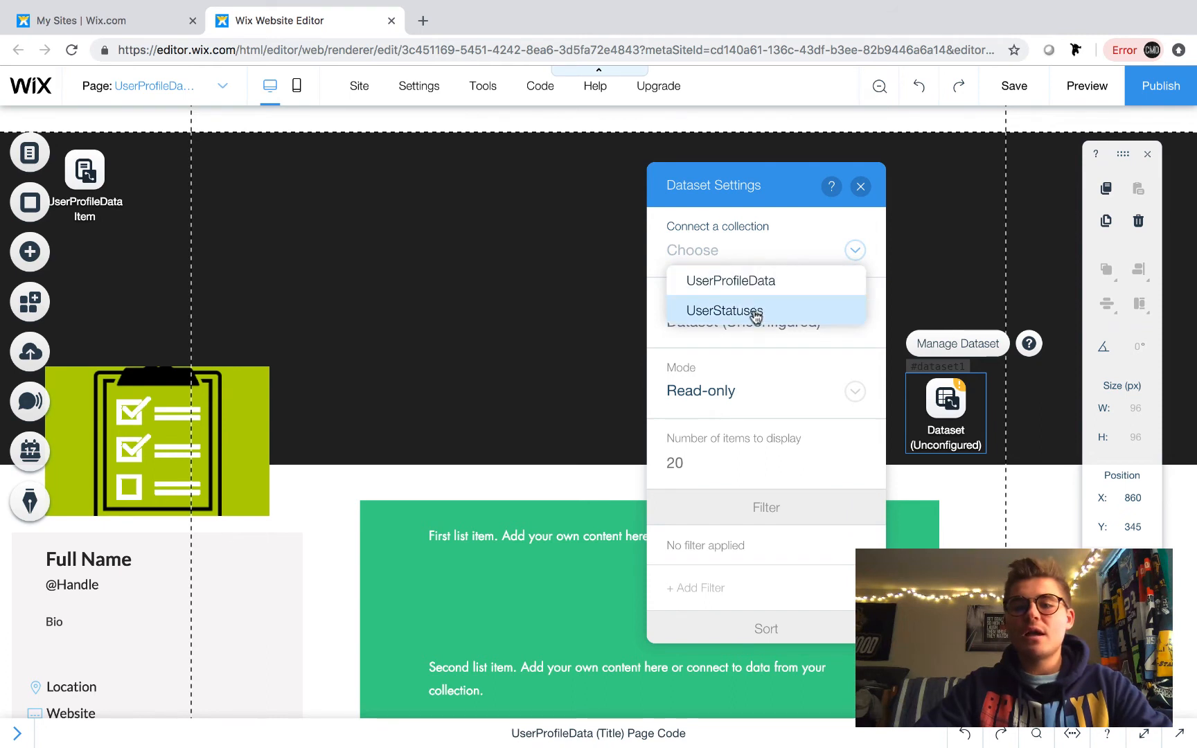
left_click(755, 315)
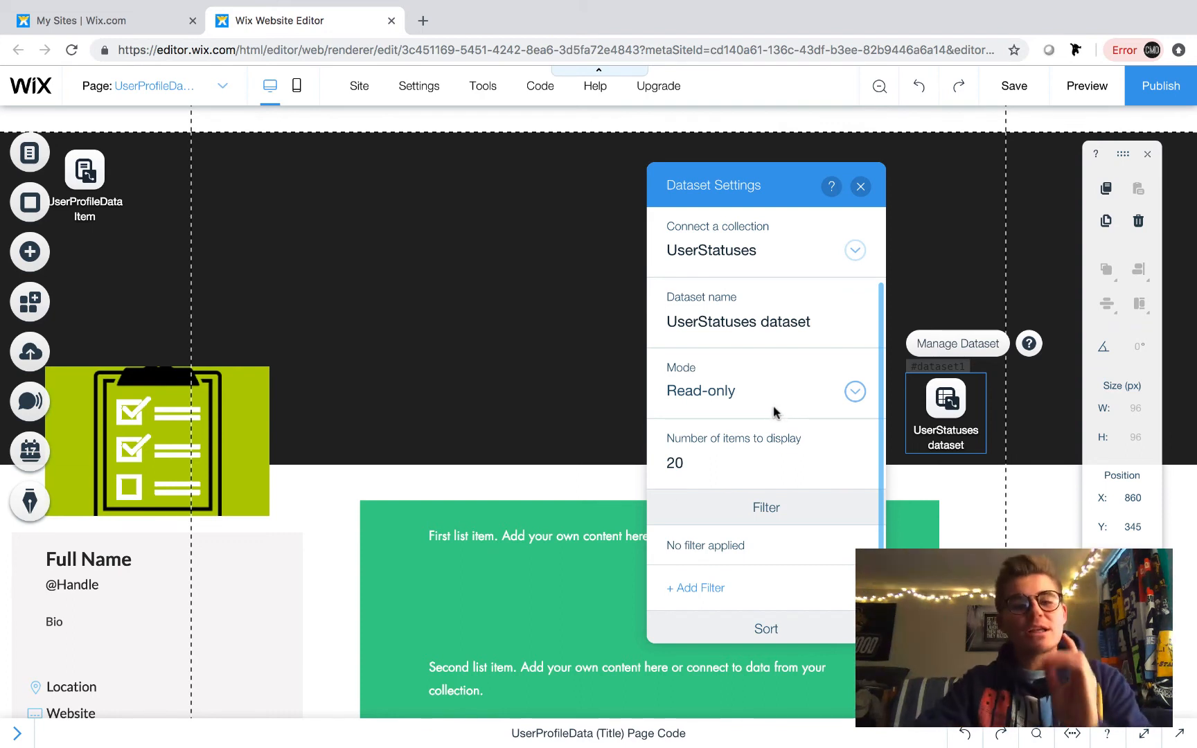
left_click(742, 393)
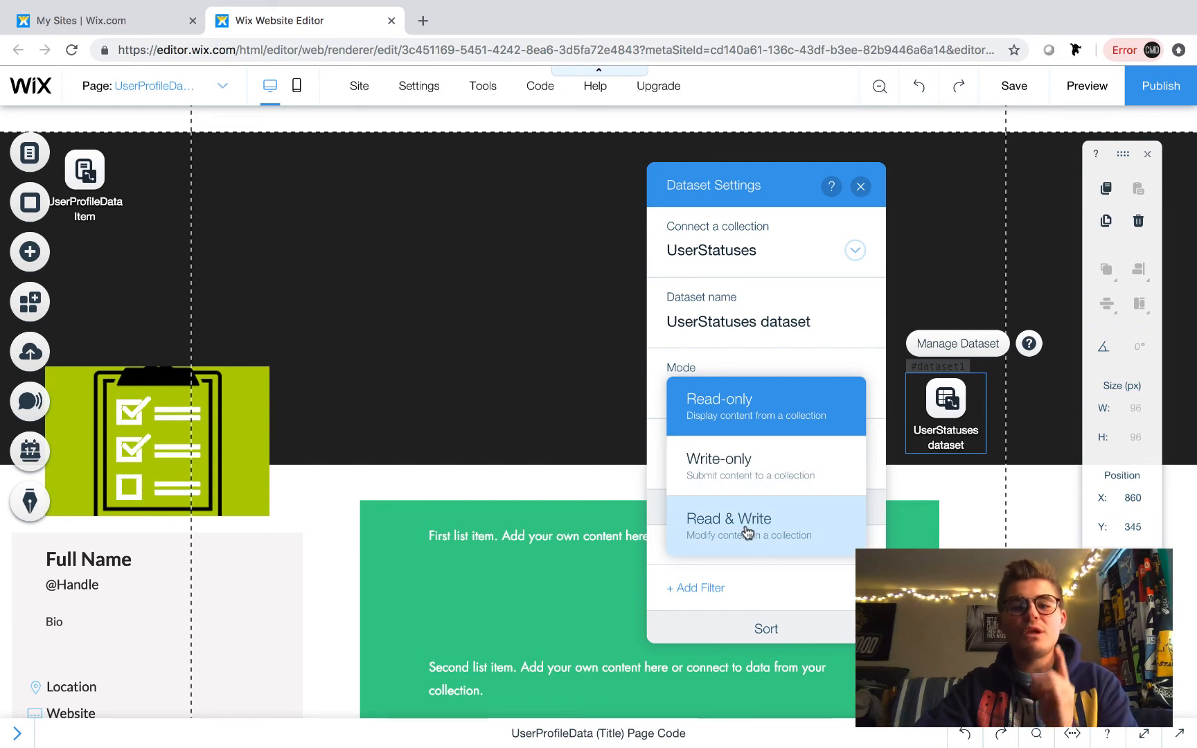
left_click(775, 409)
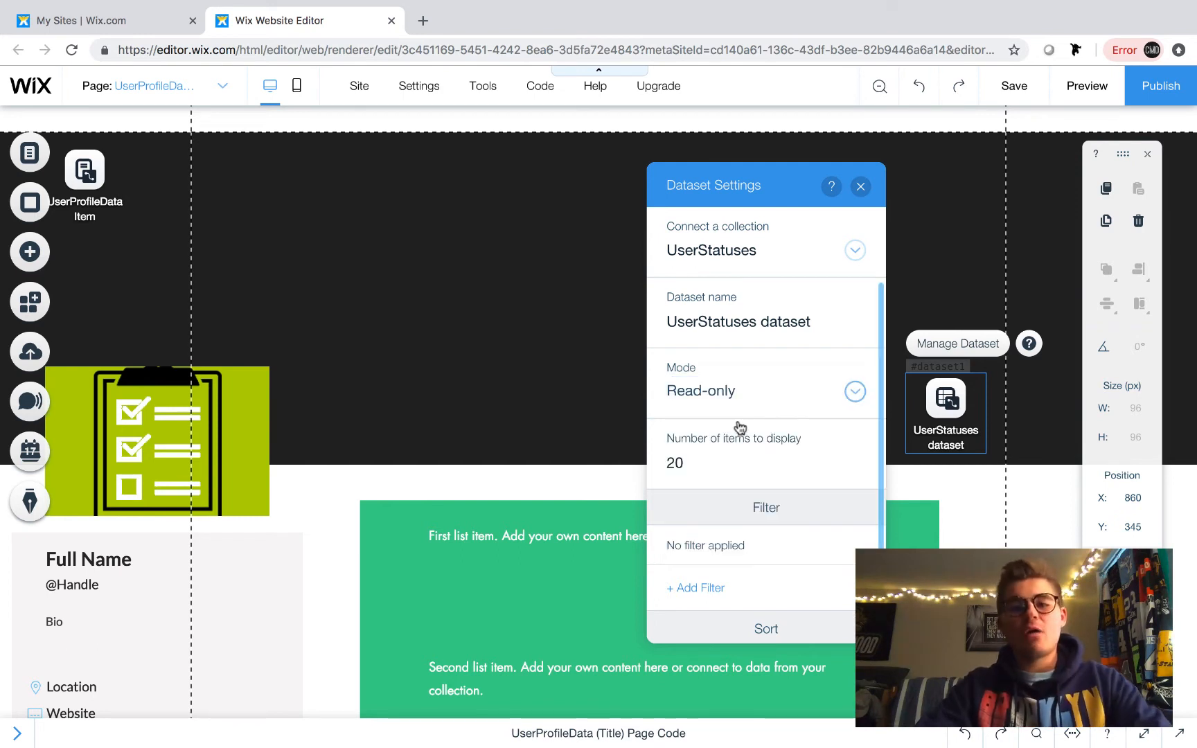
- Set the dataset's number of items to display to 15 and close its settings
left_click(696, 467)
key("BackSpace")
key("BackSpace")
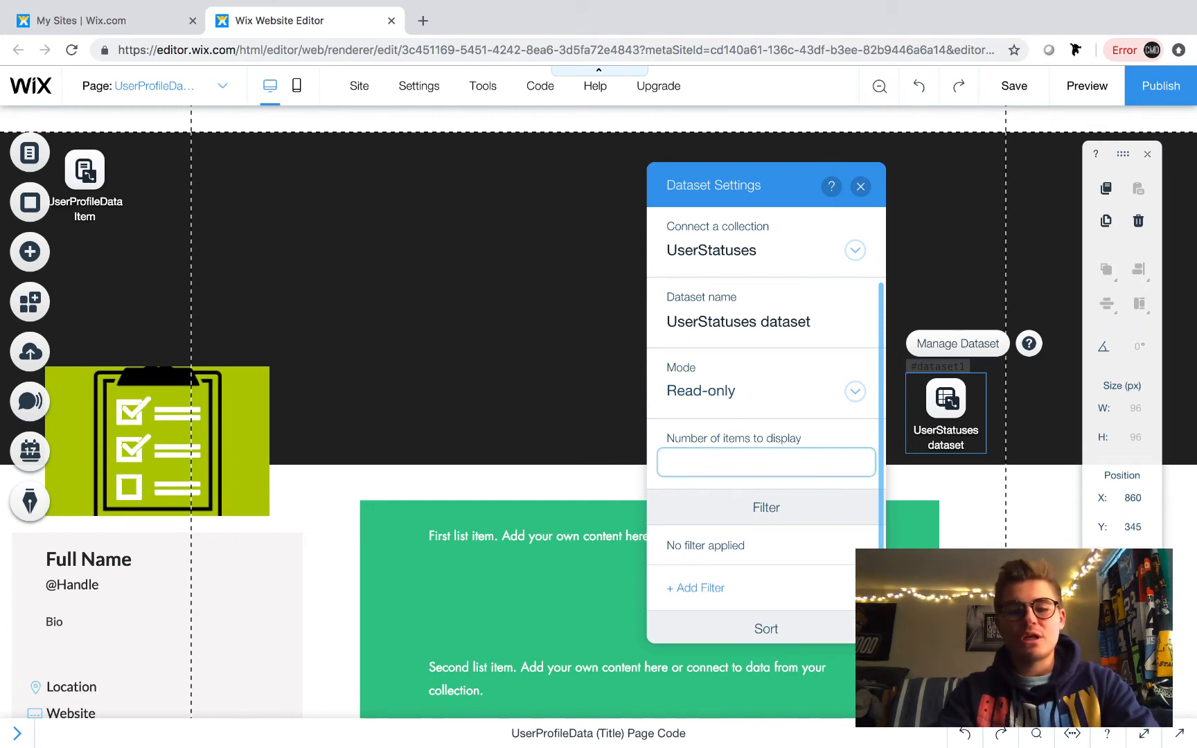
type("15")
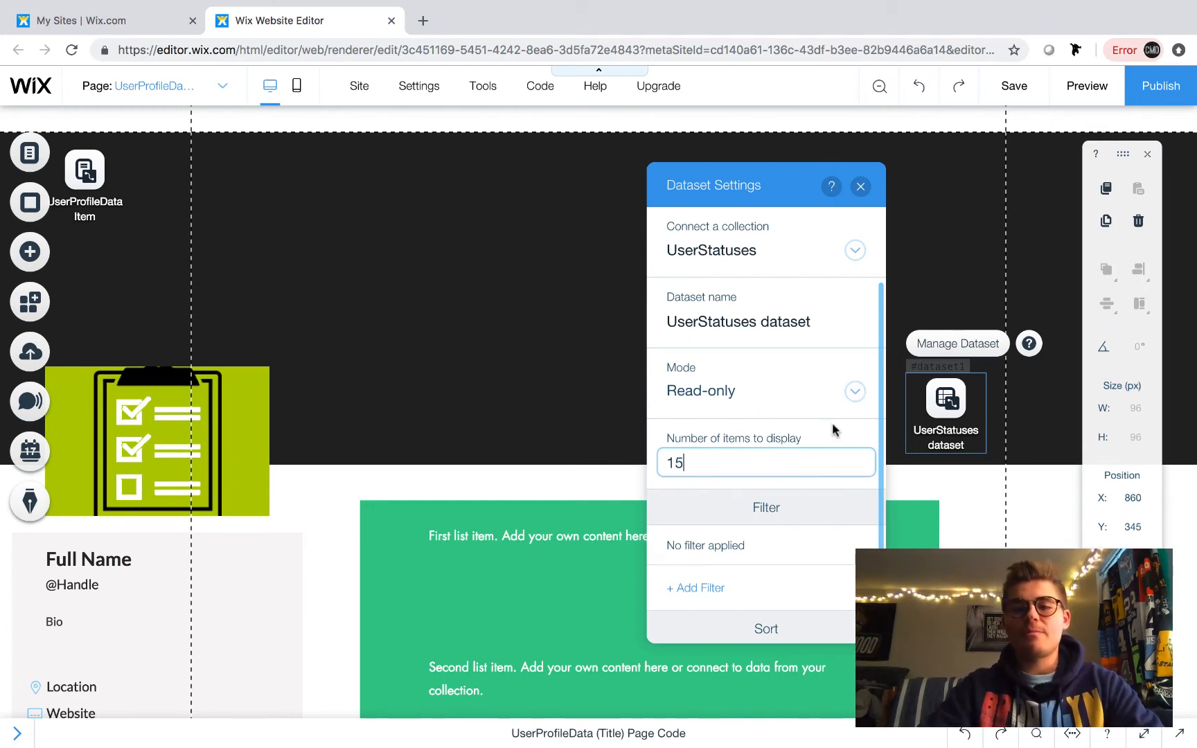
left_click(833, 429)
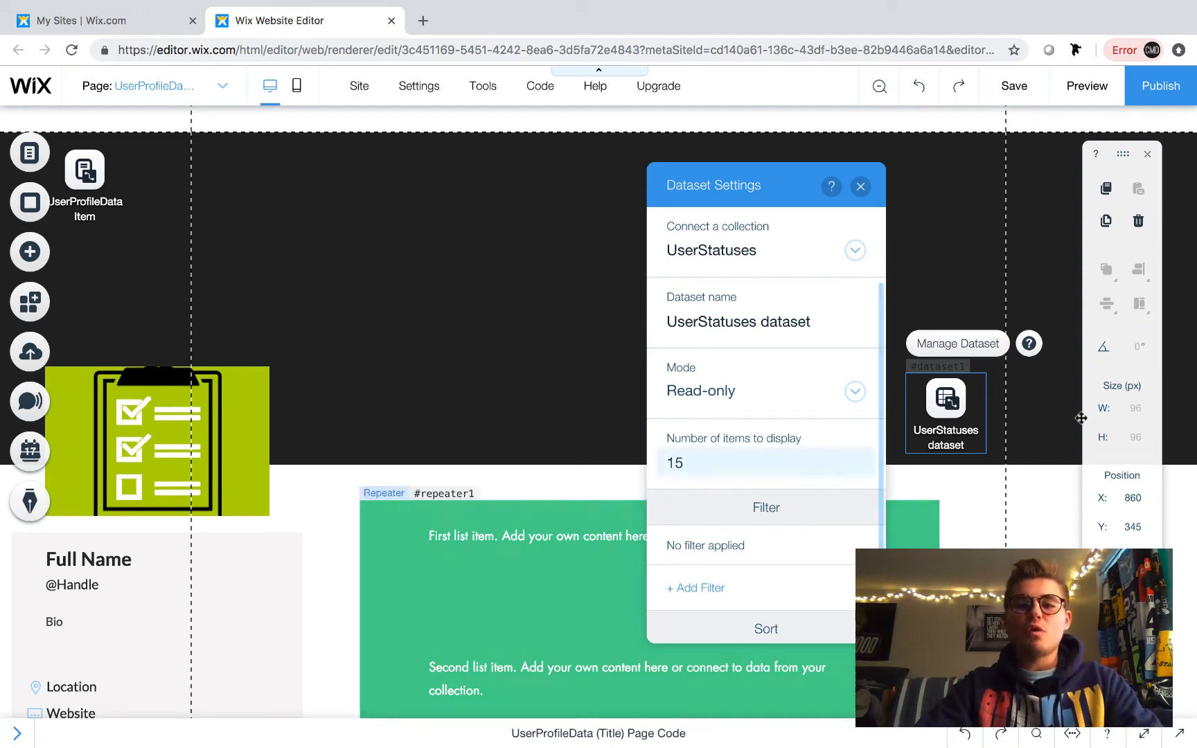
left_click(861, 187)
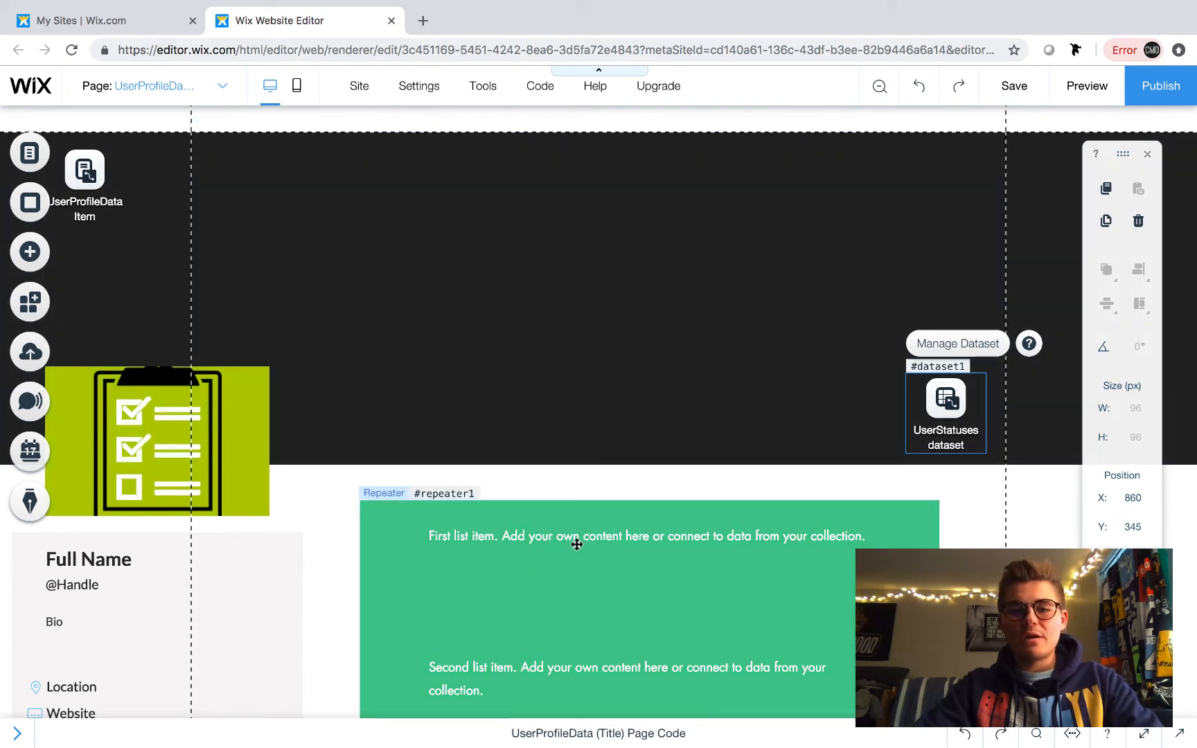
- Connect the repeater to the UserStatuses dataset
left_click(576, 544)
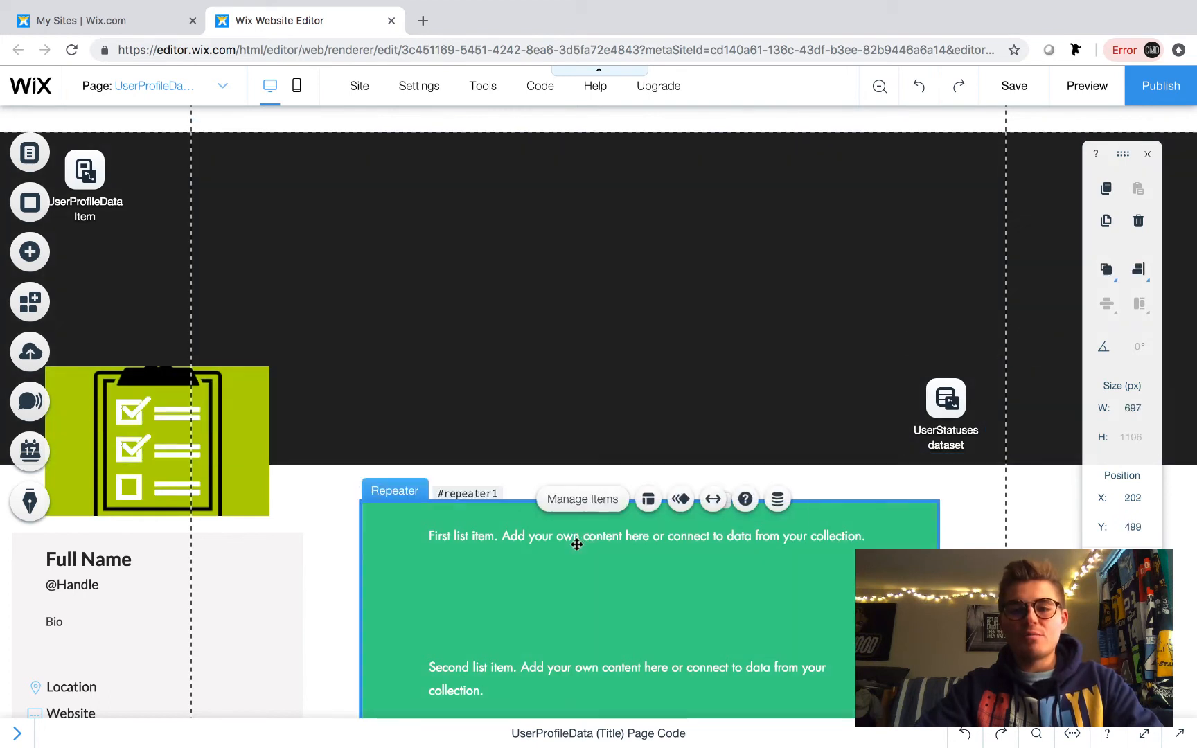
left_click(777, 499)
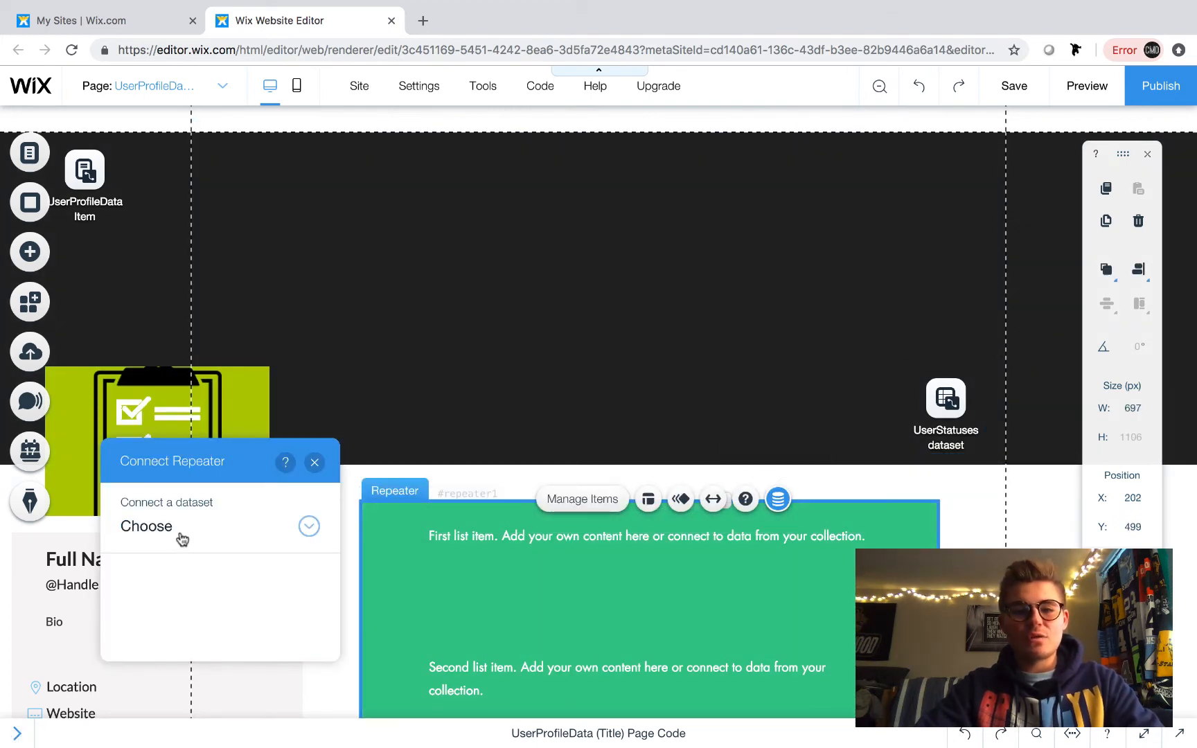
left_click(182, 538)
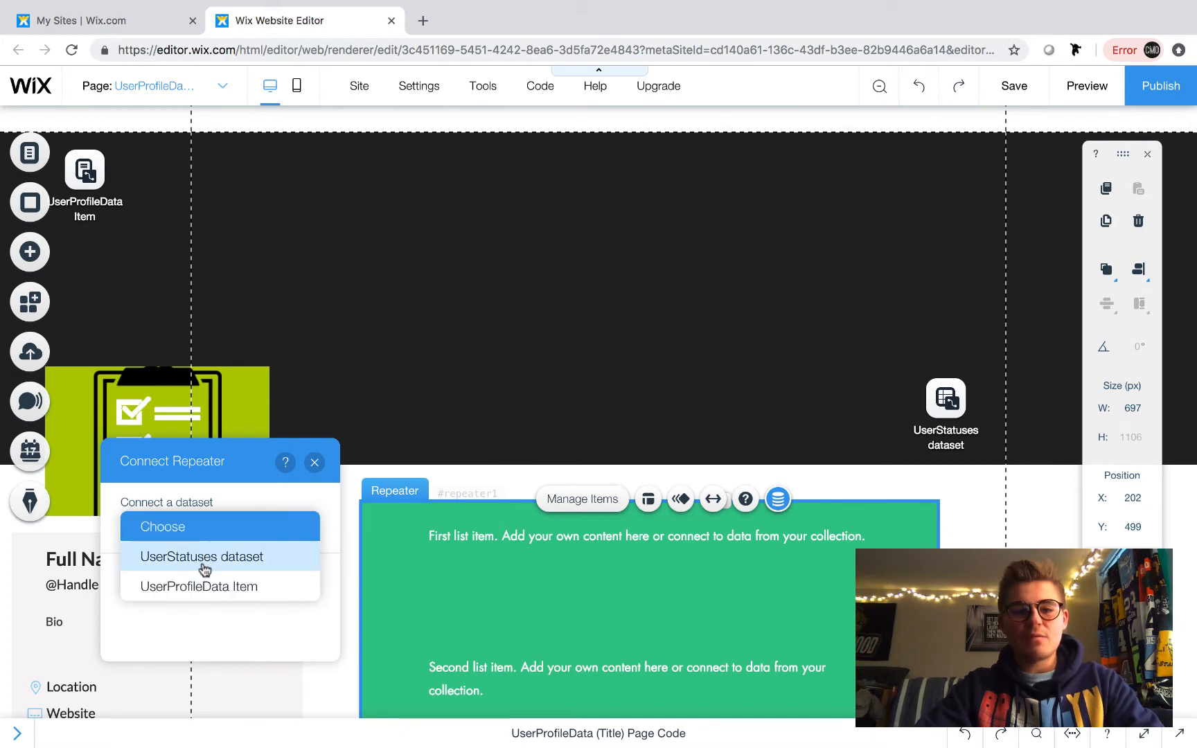
left_click(205, 570)
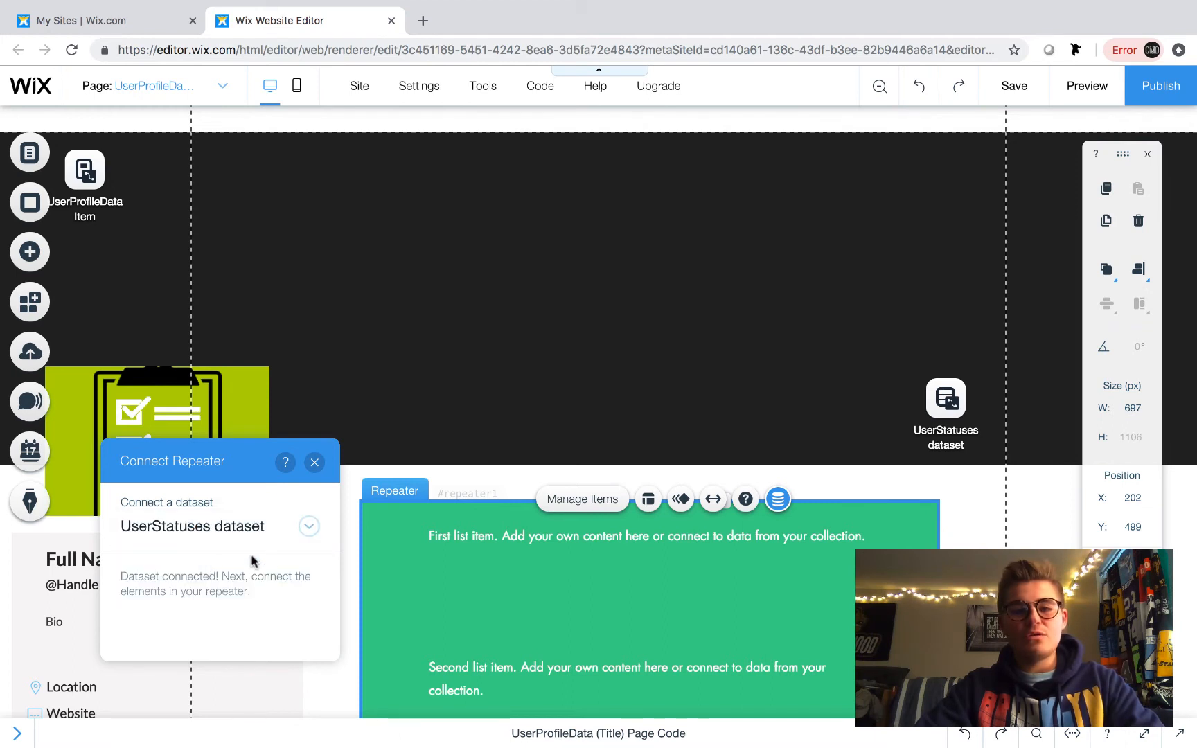
left_click(315, 464)
- Connect the item description text to the Status (Text) field of the dataset
left_click(475, 545)
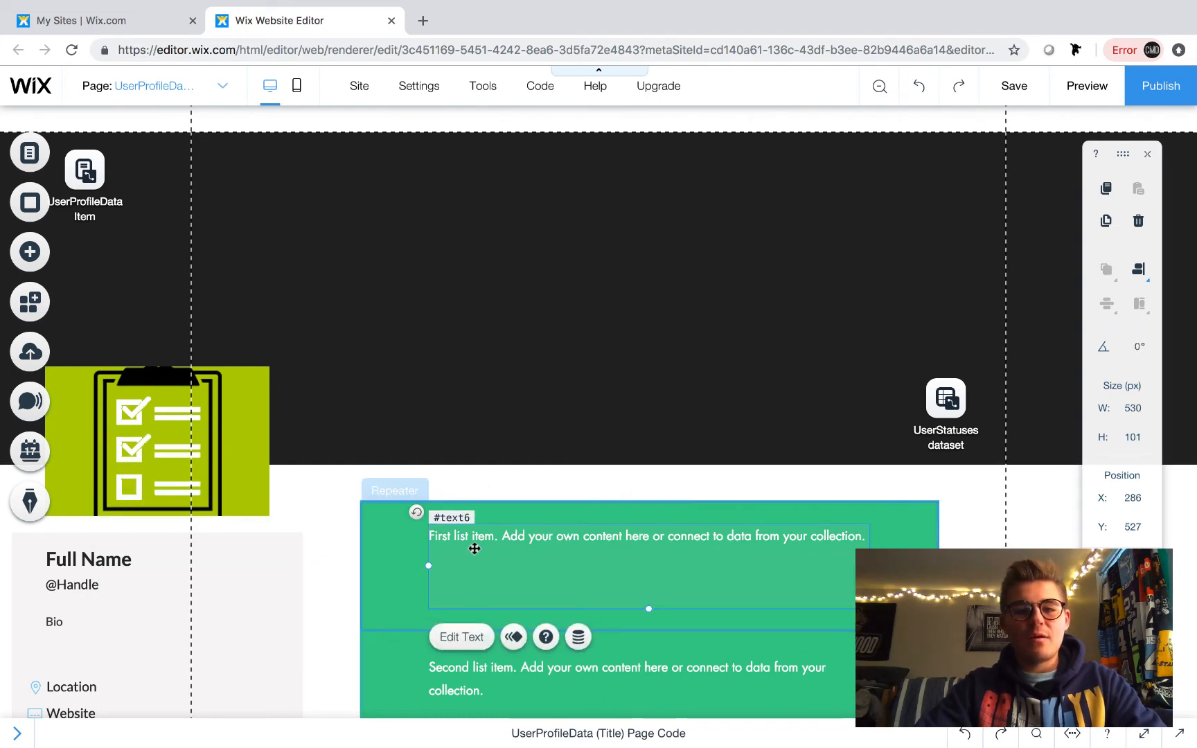
left_click(588, 633)
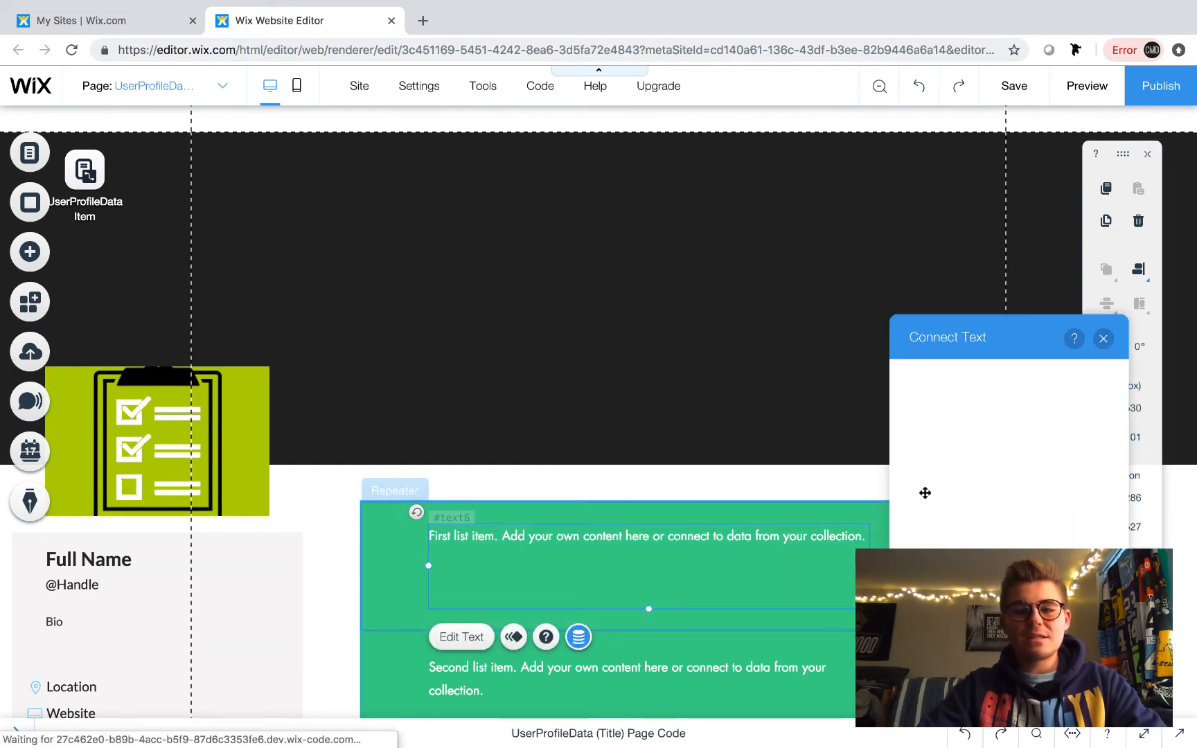
left_click(973, 508)
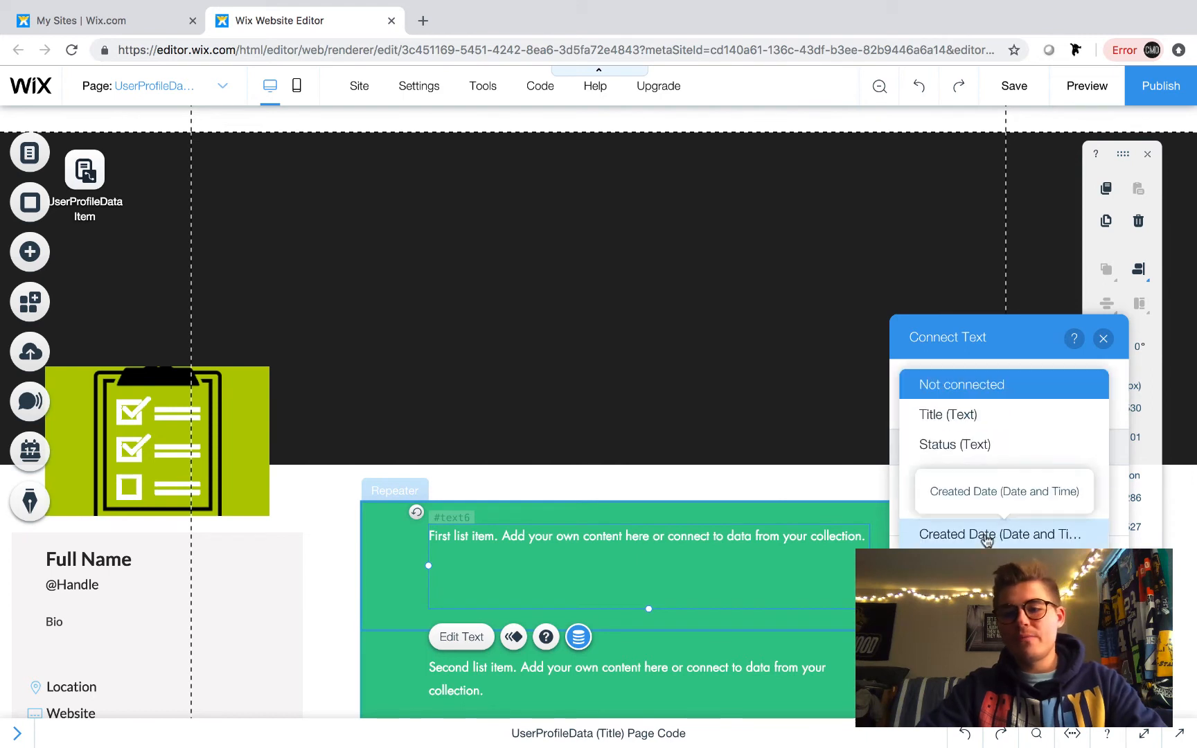
left_click(964, 446)
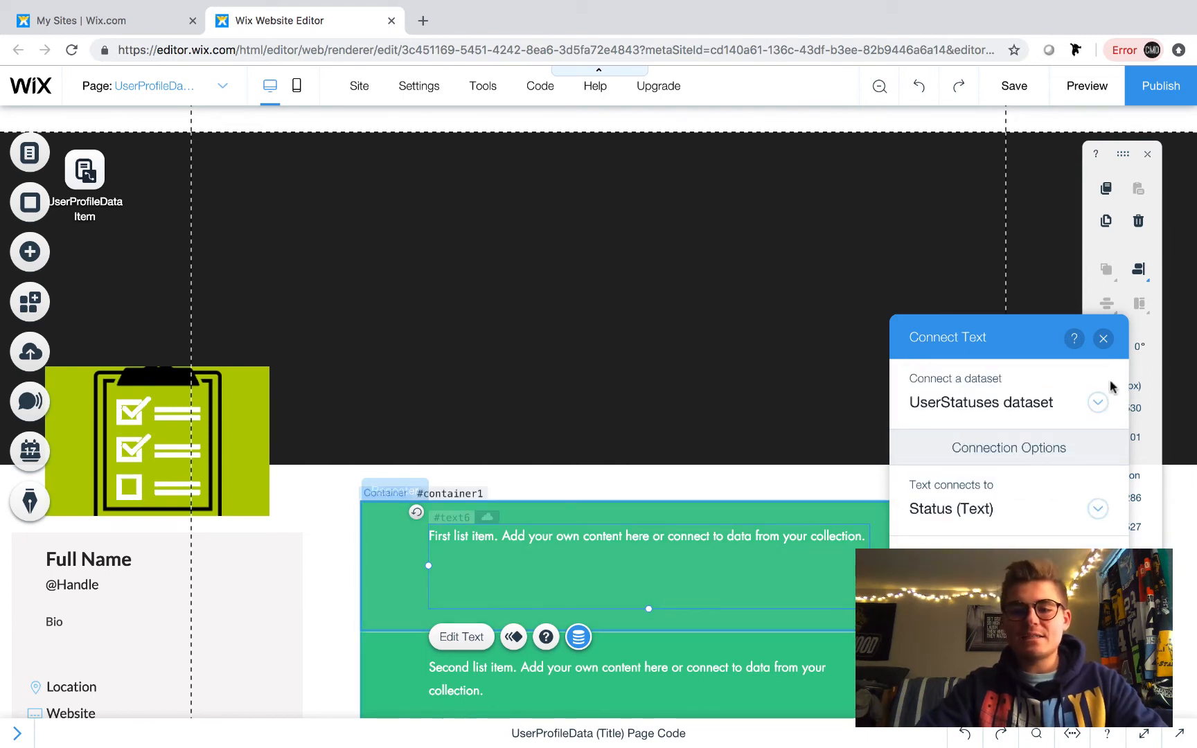
left_click(1107, 340)
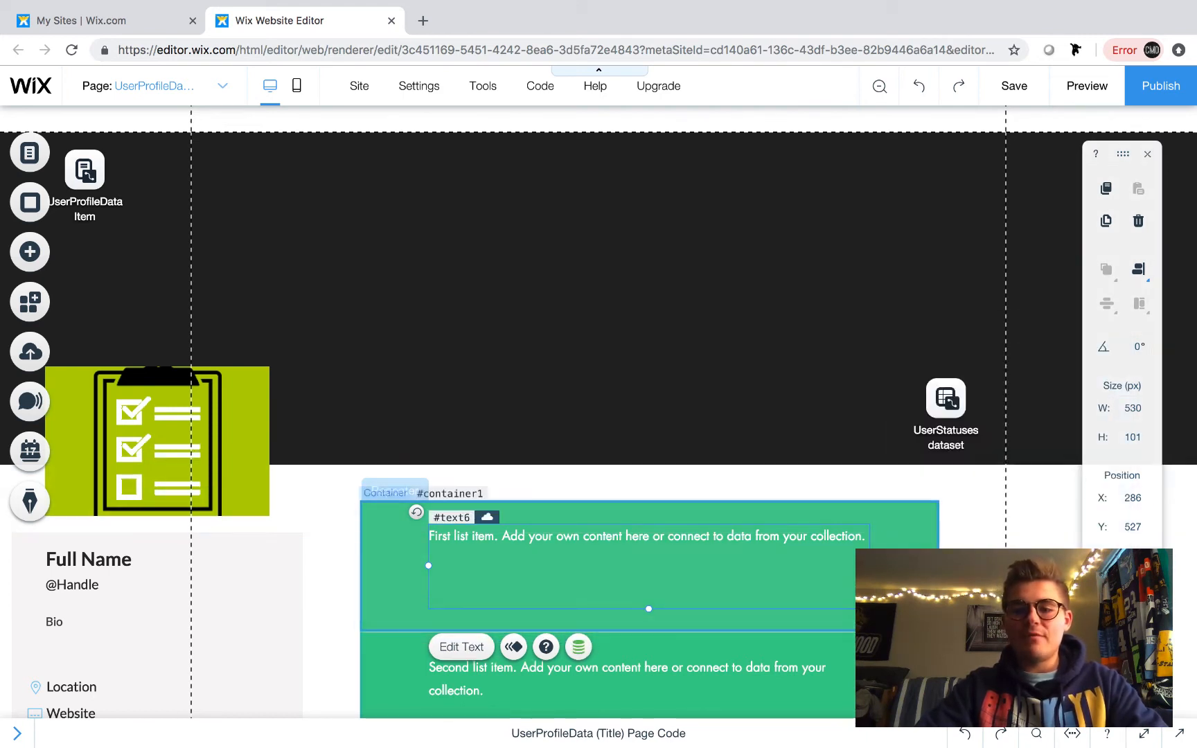
- Make the repeater item container taller, to about 405 px
left_click(766, 628)
left_click_drag(648, 632, 640, 744)
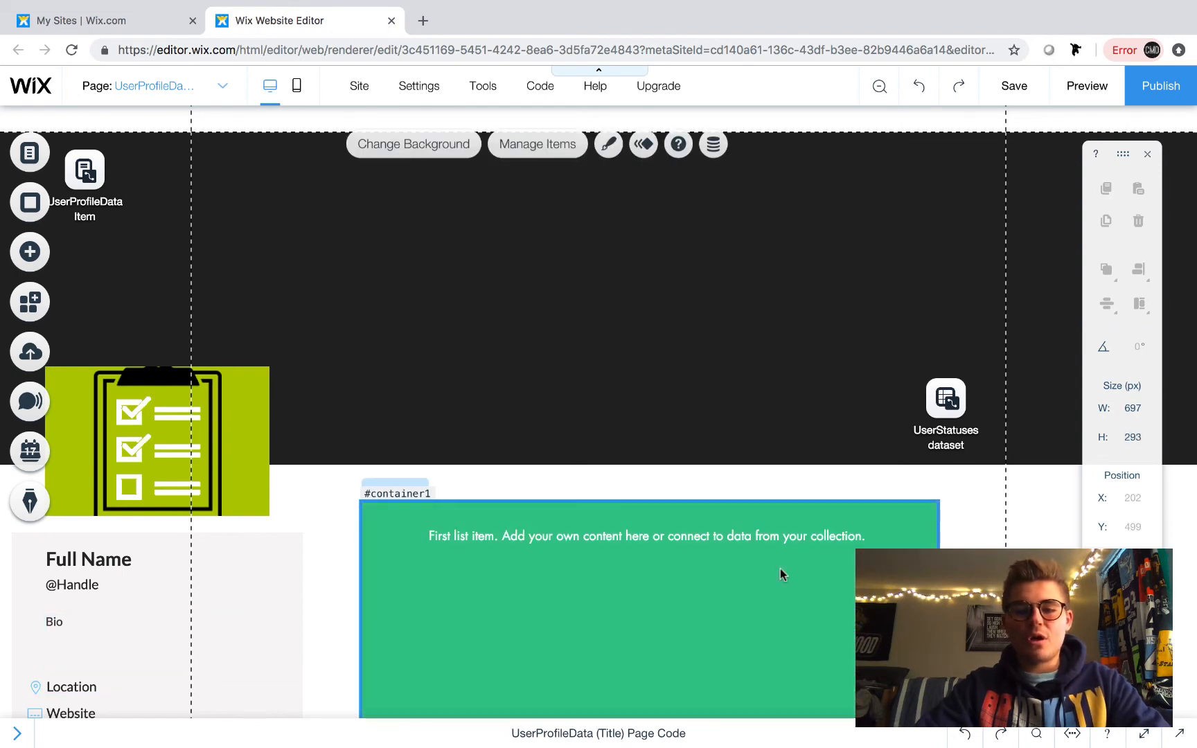
scroll(780, 567, "down", 3)
left_click_drag(650, 576, 649, 630)
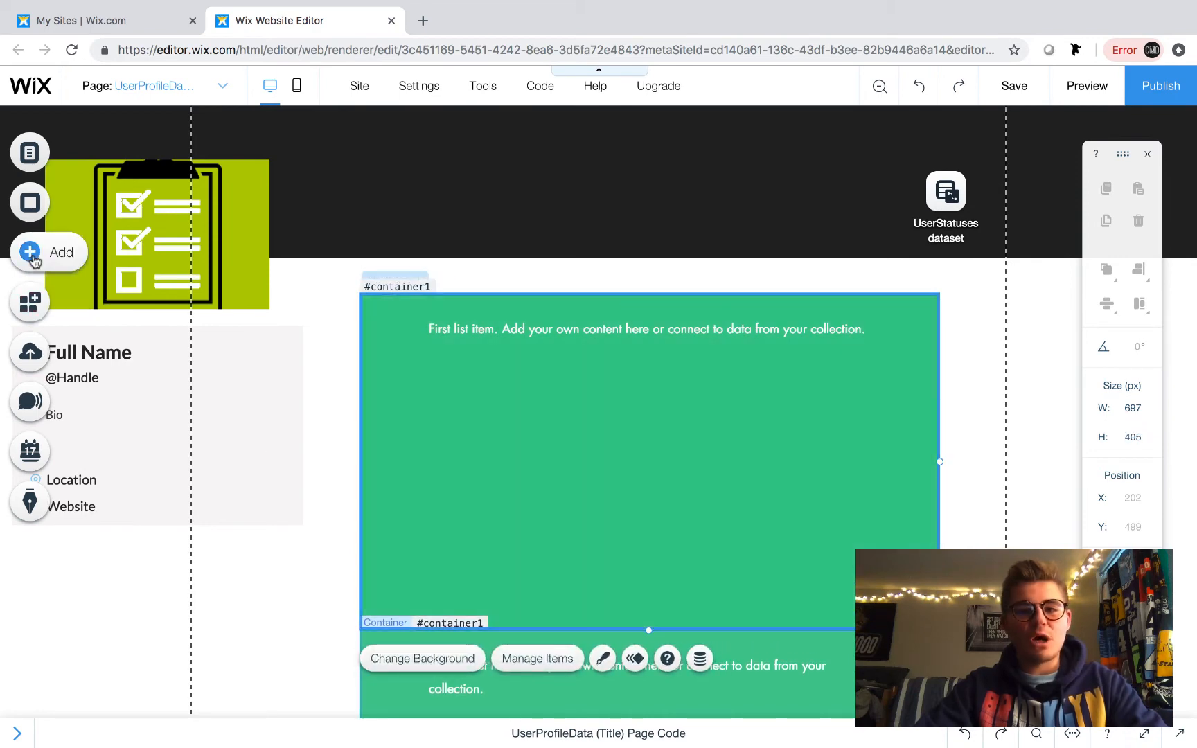
- Add the uploaded image 'Background Image6 cropped two.jpg' into the repeater item
left_click(32, 253)
mouse_move(92, 204)
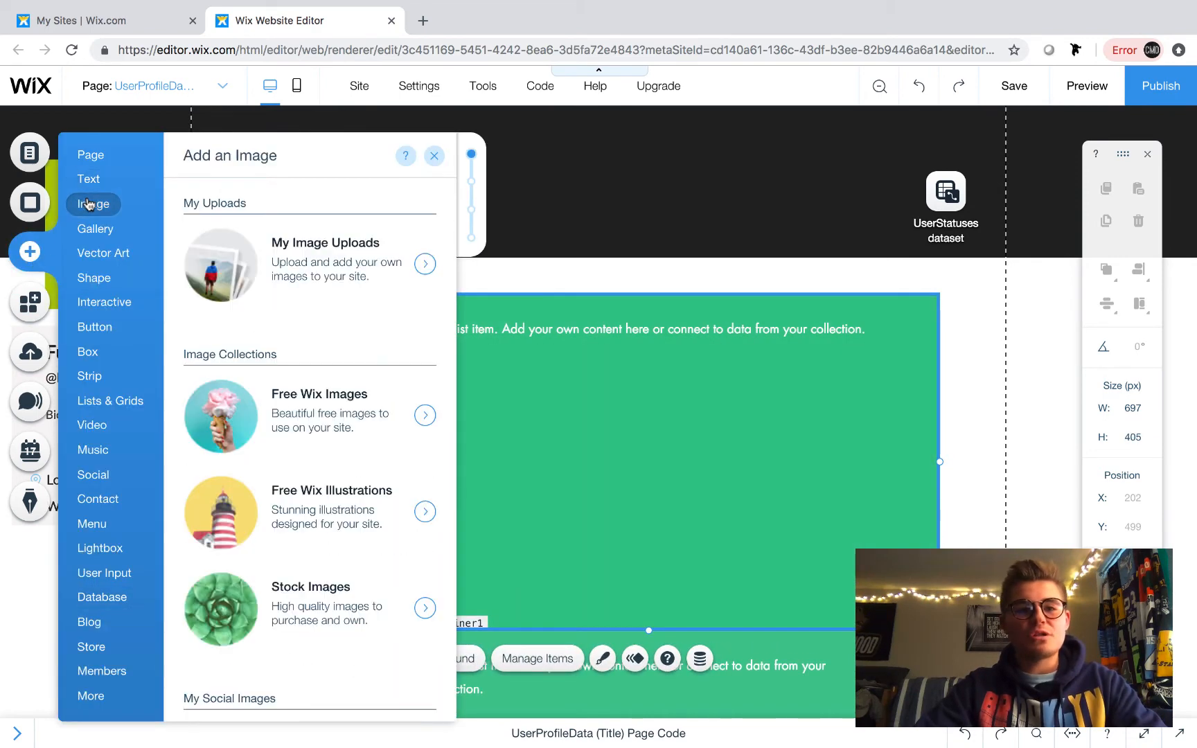
left_click(324, 272)
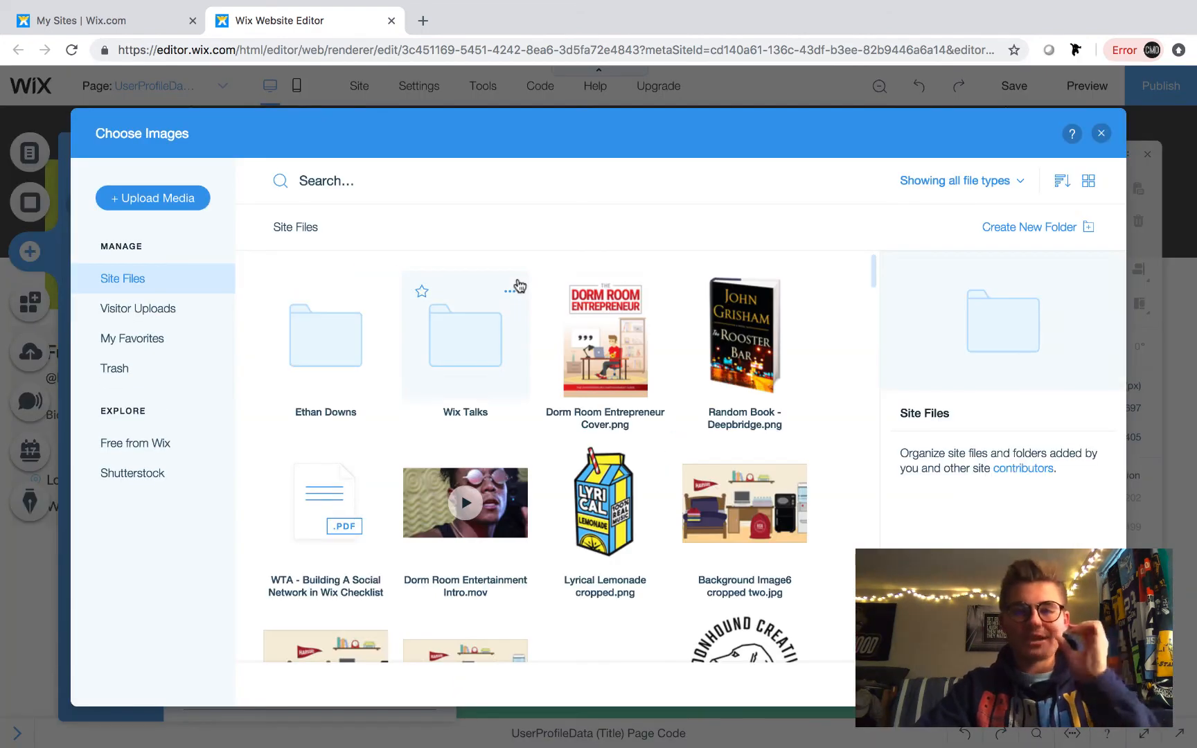
double_click(725, 500)
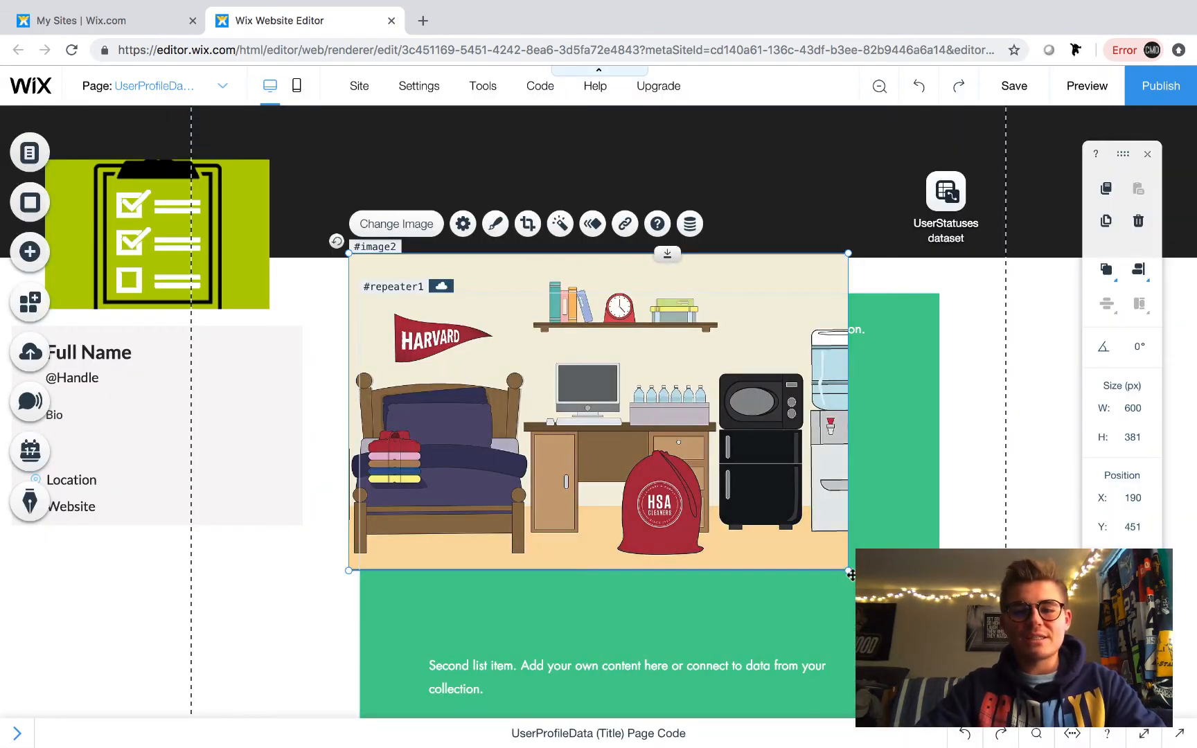
- Shrink the image to about 354 × 224 px and center it in the item below the text
left_click_drag(826, 563, 624, 433)
left_click_drag(555, 385, 647, 497)
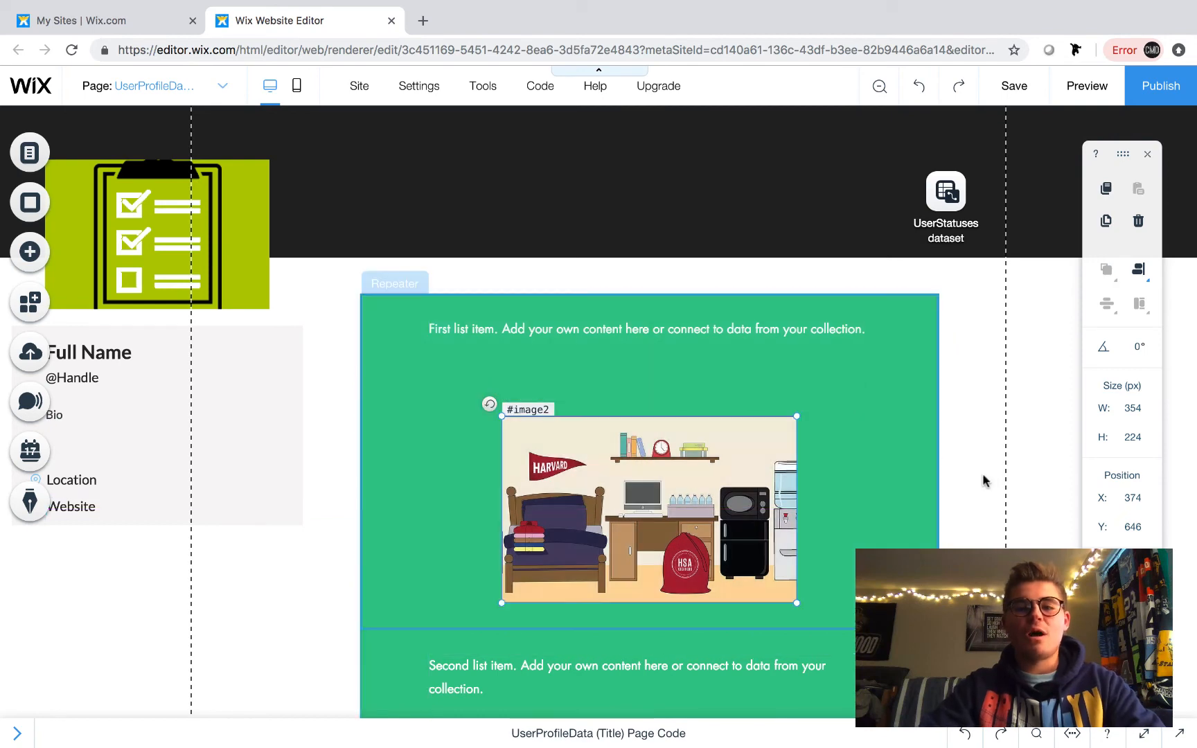
- Open the repeater's dataset connection to check it, then close it
left_click(1004, 483)
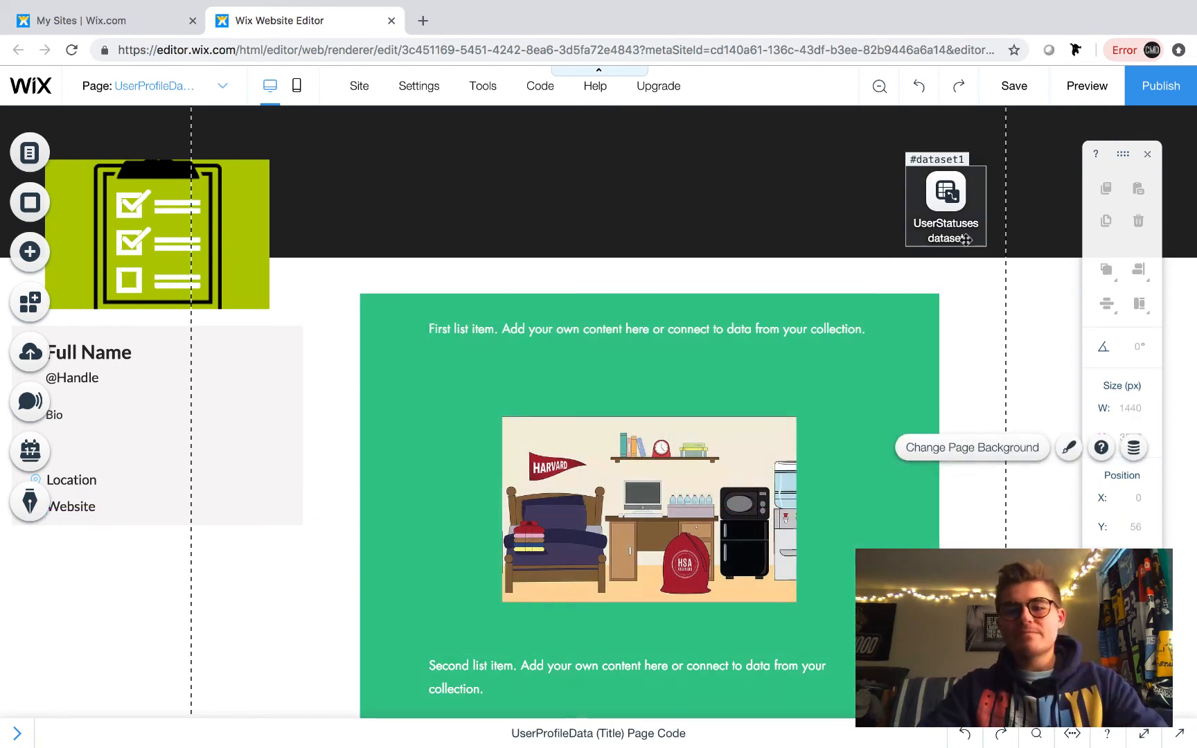
left_click(617, 470)
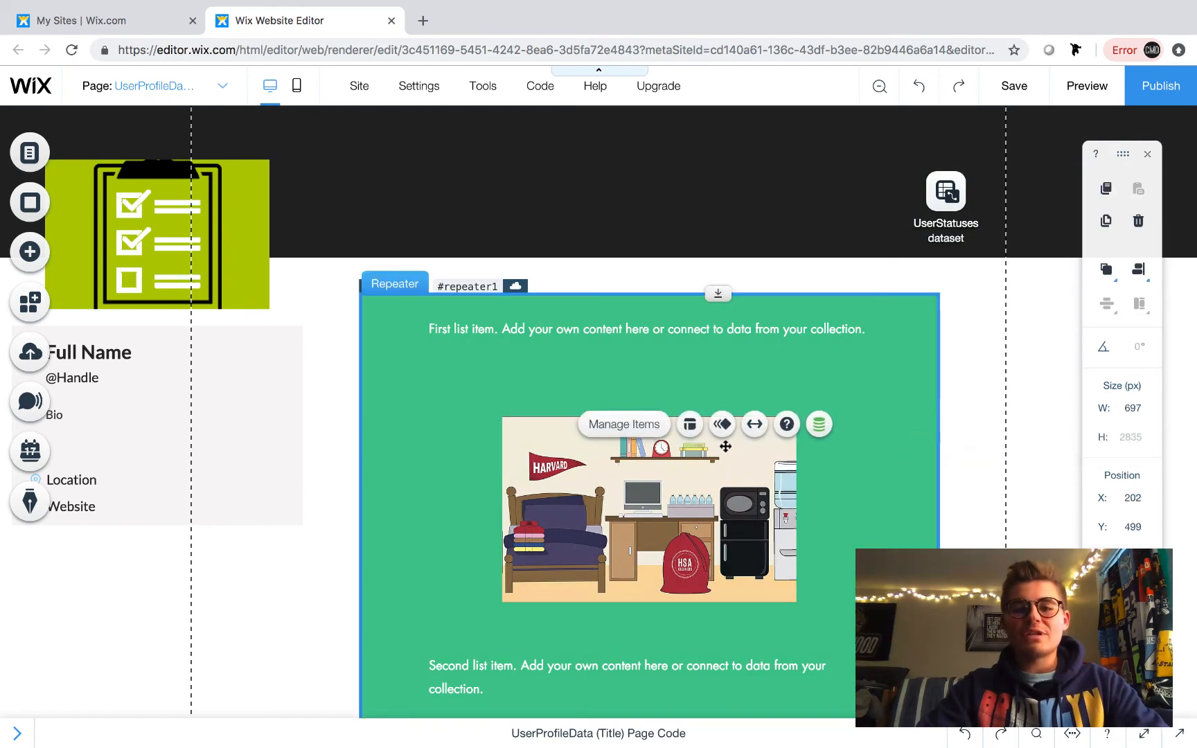
left_click(819, 424)
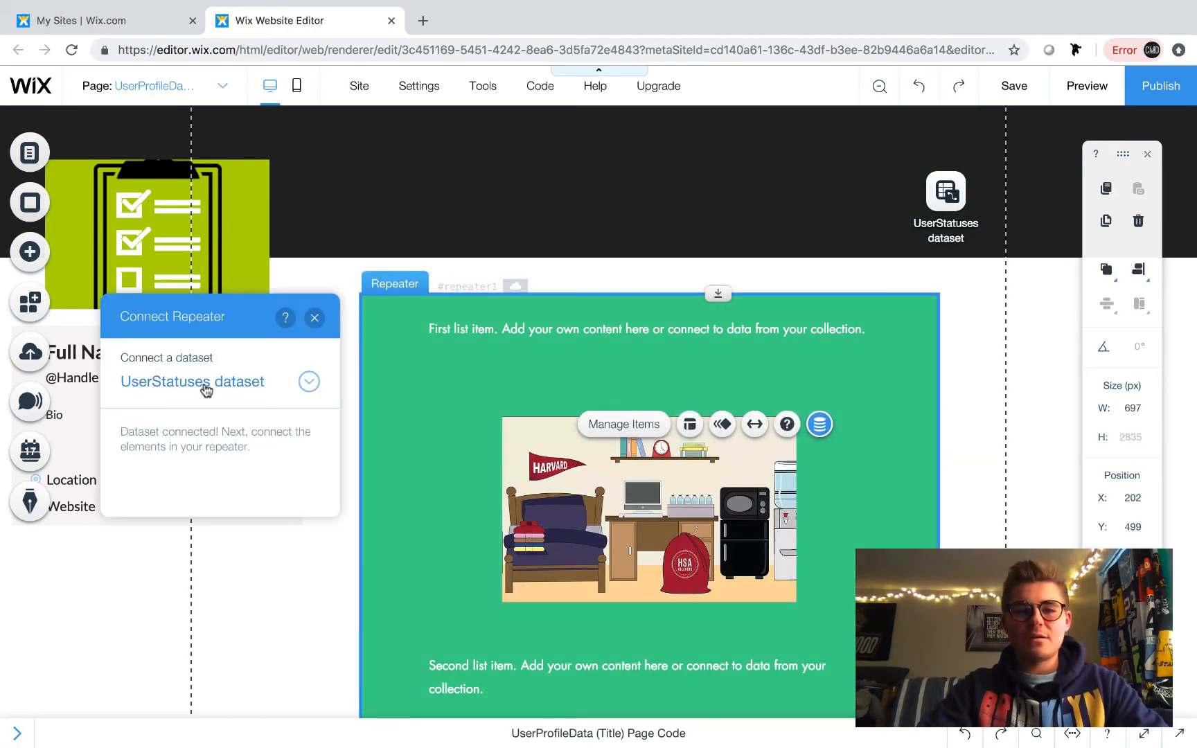
left_click(310, 321)
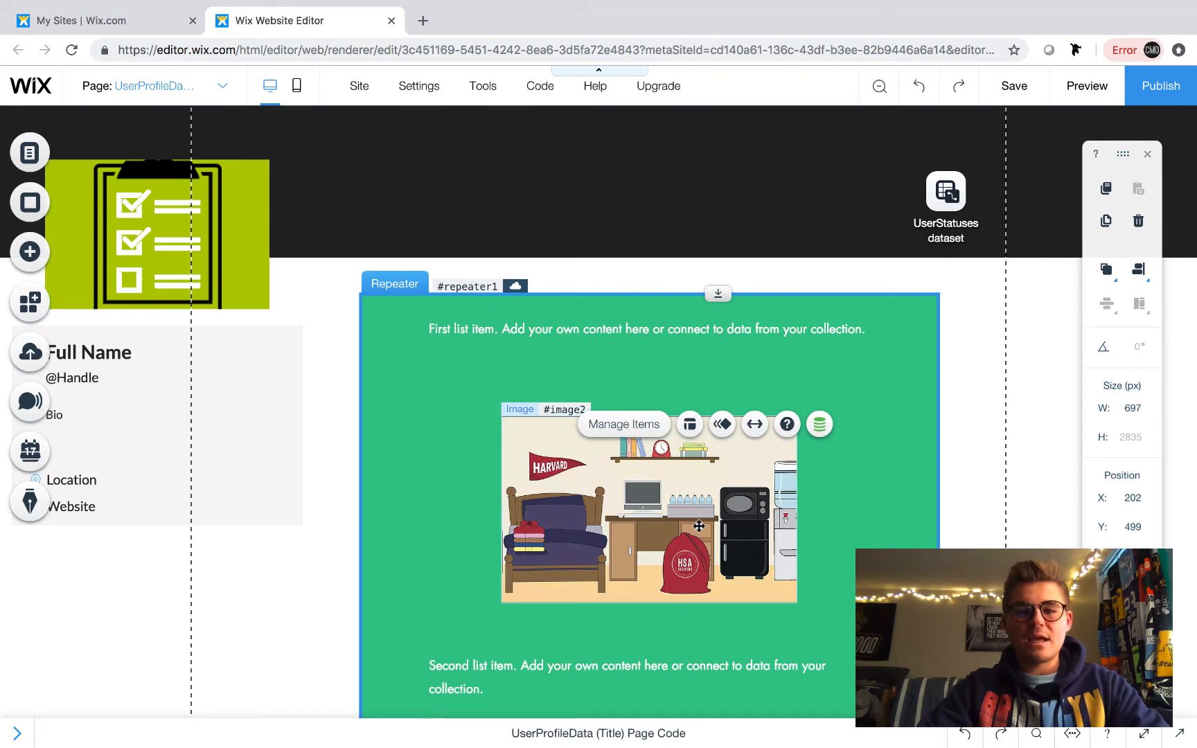
- Connect the repeater image's source to the Image field of the UserStatuses dataset
left_click(699, 526)
left_click(842, 387)
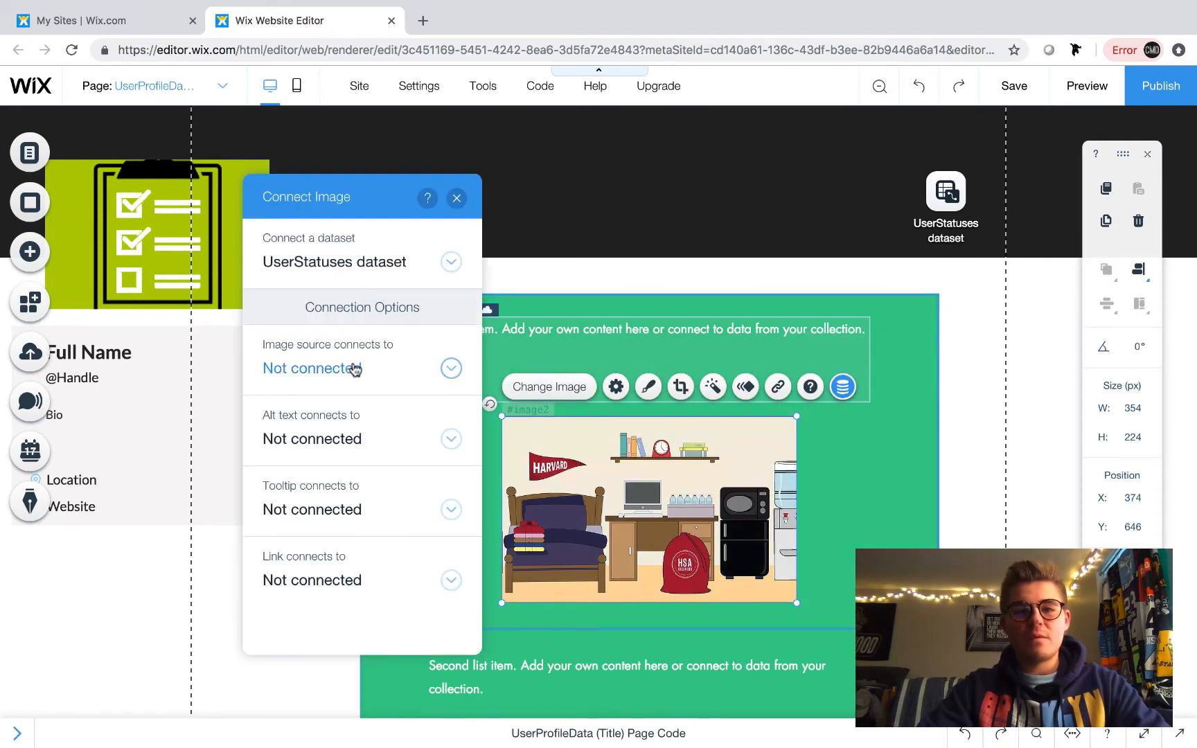
left_click(355, 369)
left_click(324, 459)
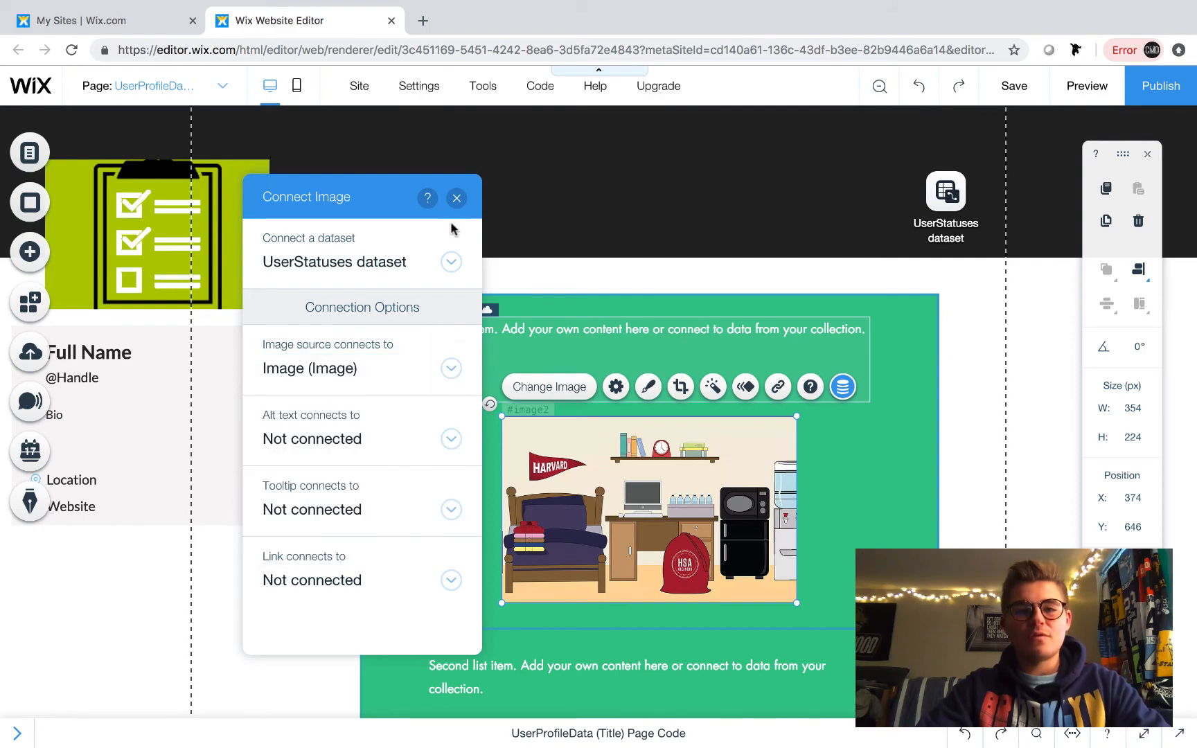
left_click(456, 198)
left_click(1032, 430)
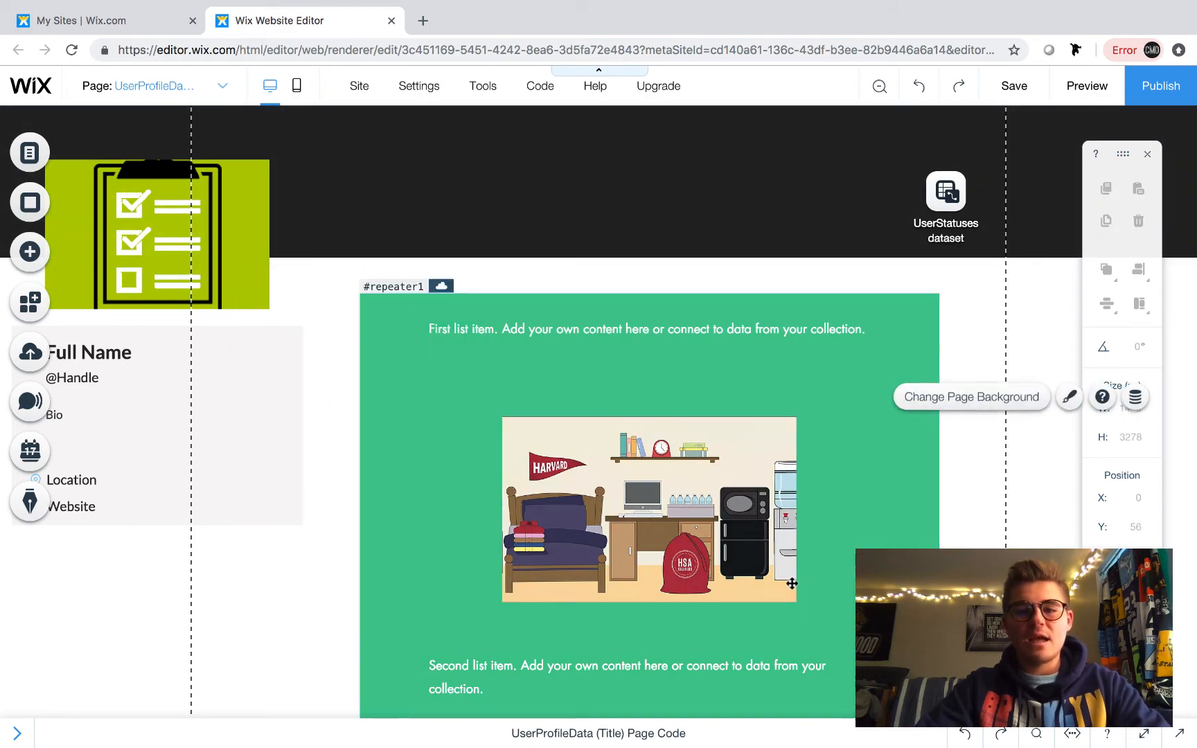
scroll(792, 578, "down", 11)
scroll(791, 574, "up", 12)
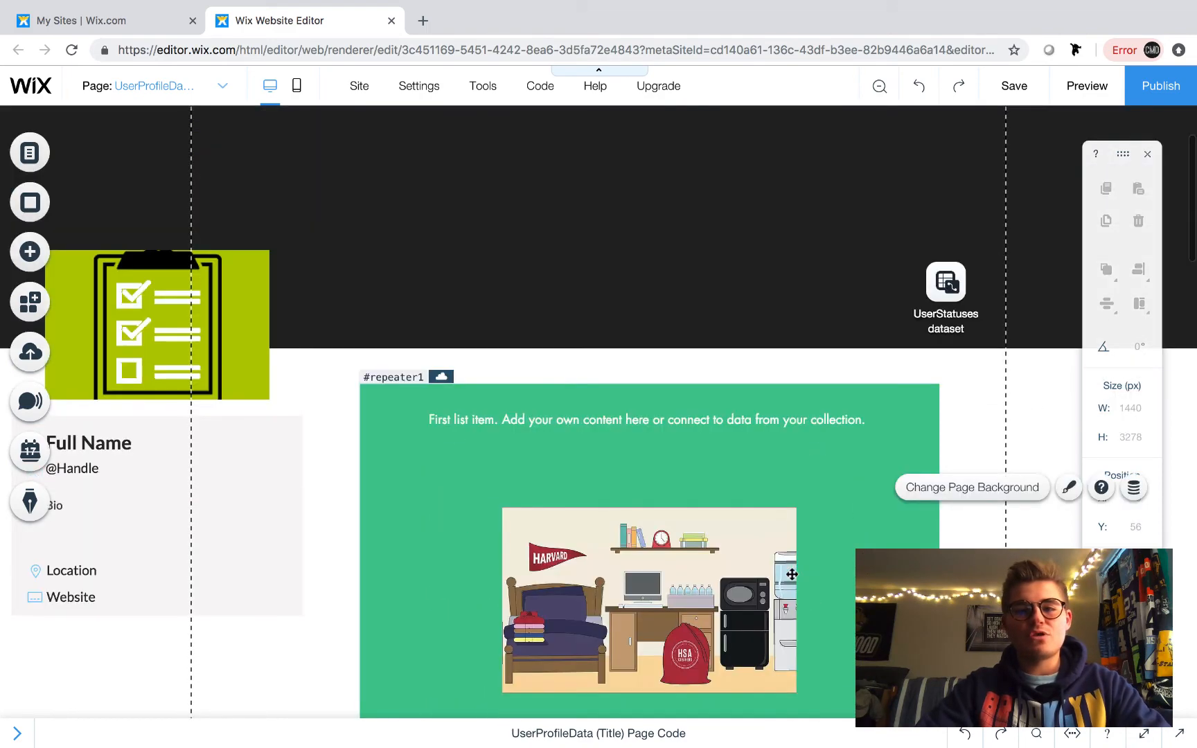
scroll(791, 574, "up", 2)
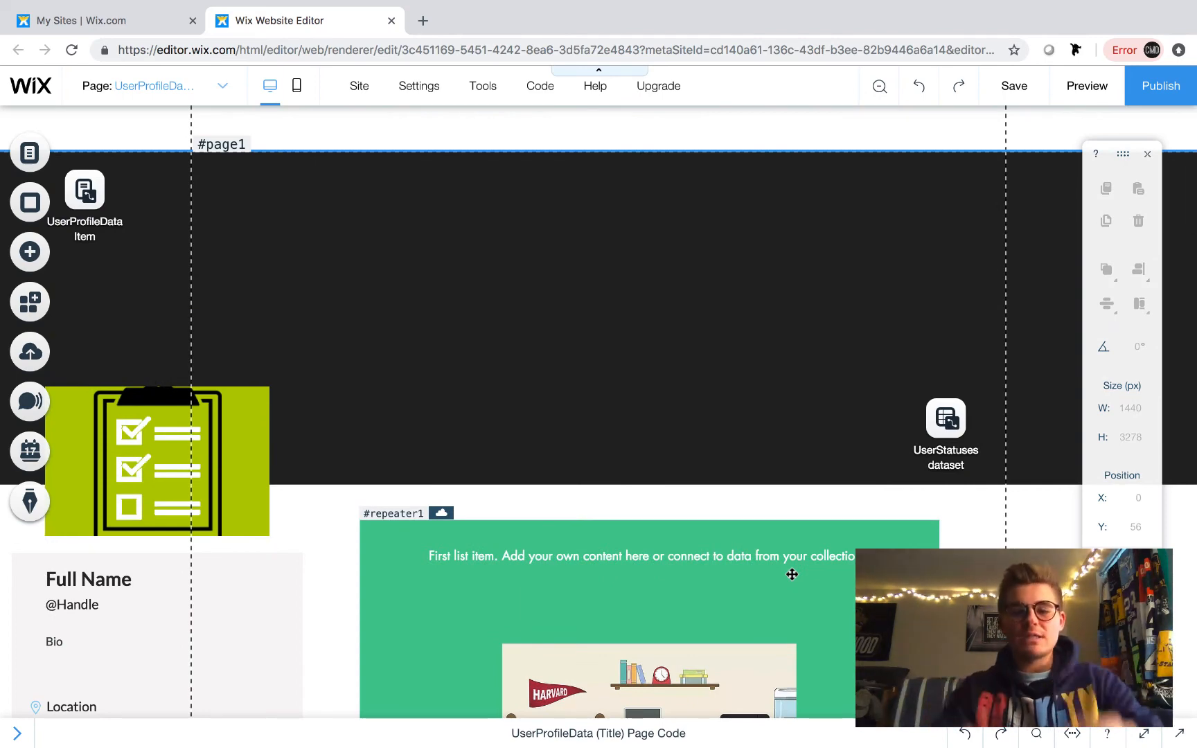
scroll(791, 575, "down", 1)
left_click(637, 614)
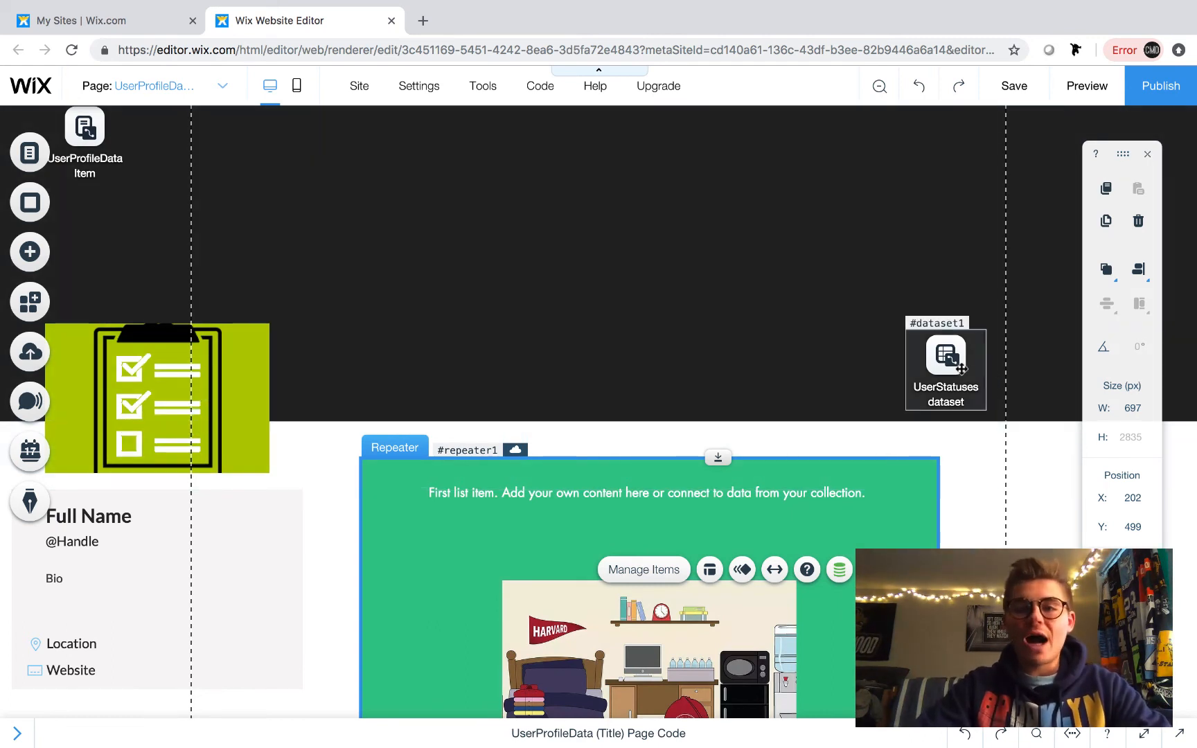
scroll(662, 332, "up", 1)
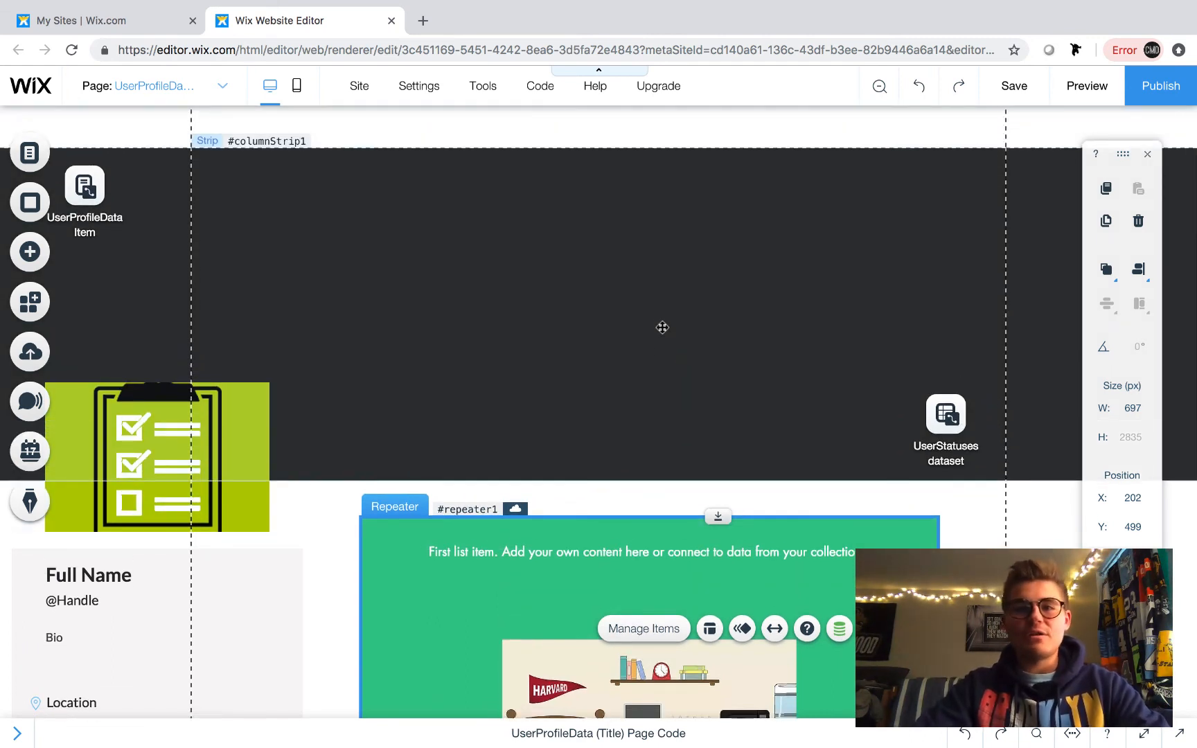
- Add a filter to the UserStatuses dataset so Owner is the logged-in user, then close its settings
left_click(935, 415)
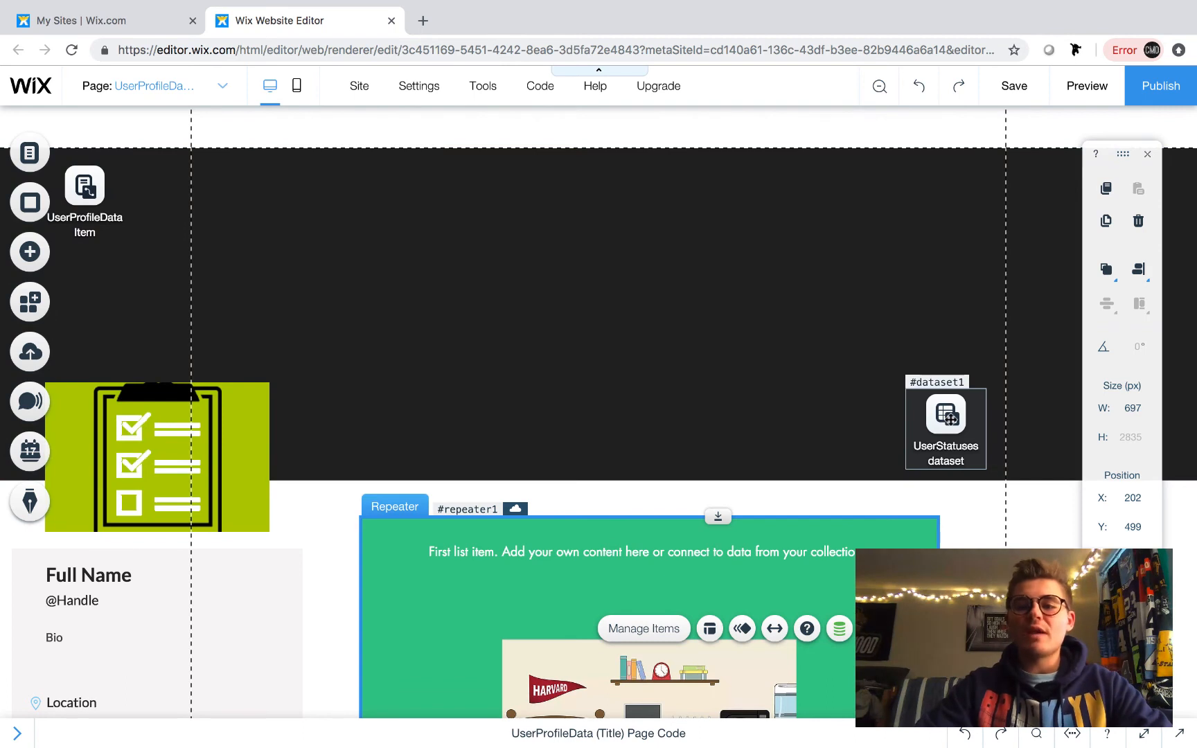
left_click(957, 359)
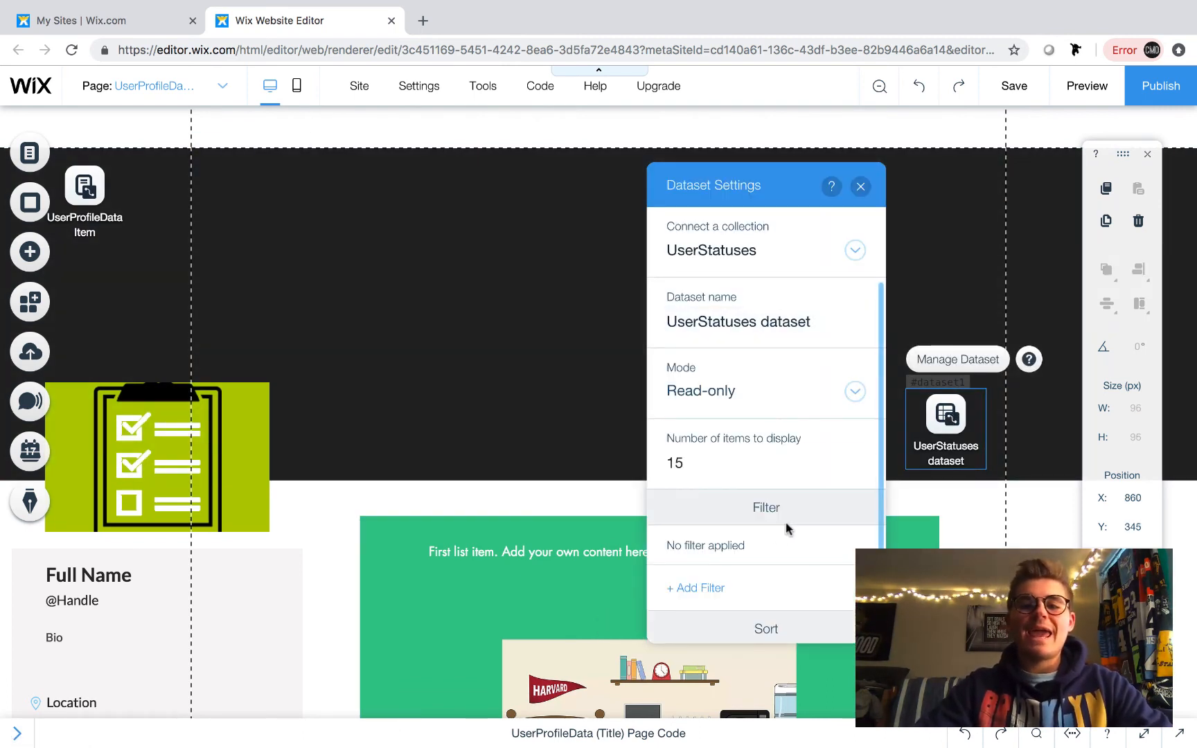
left_click(698, 590)
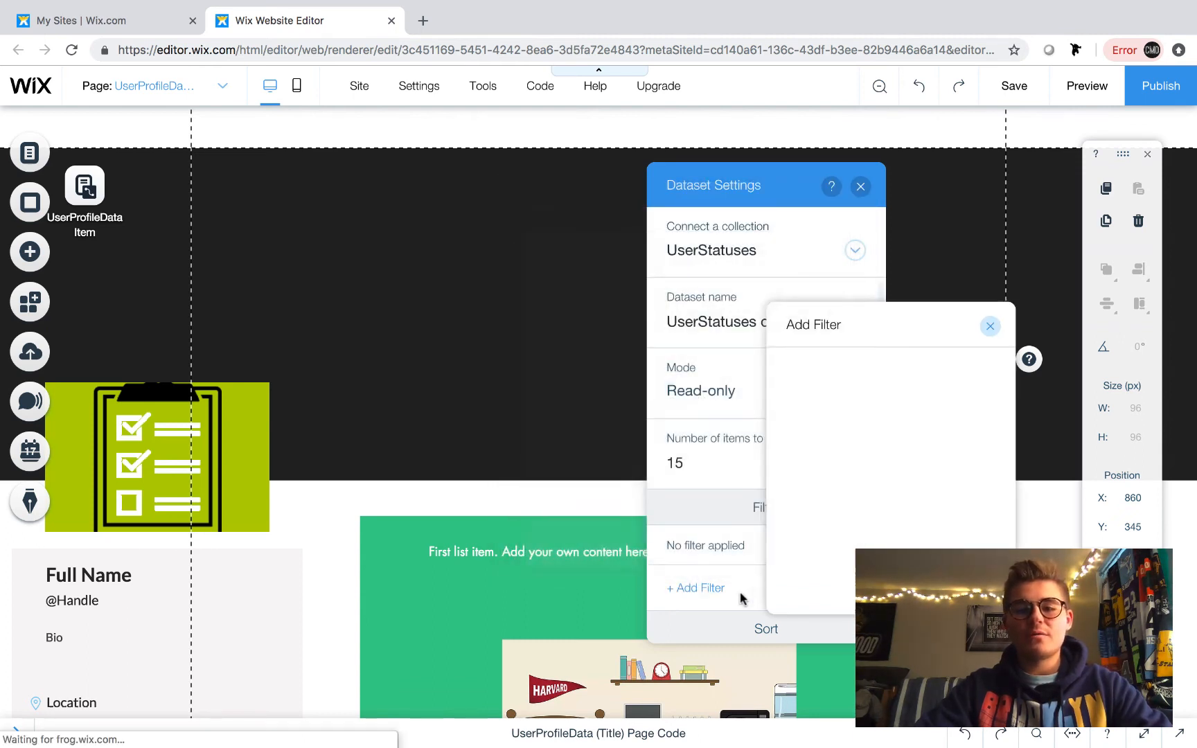
left_click(709, 592)
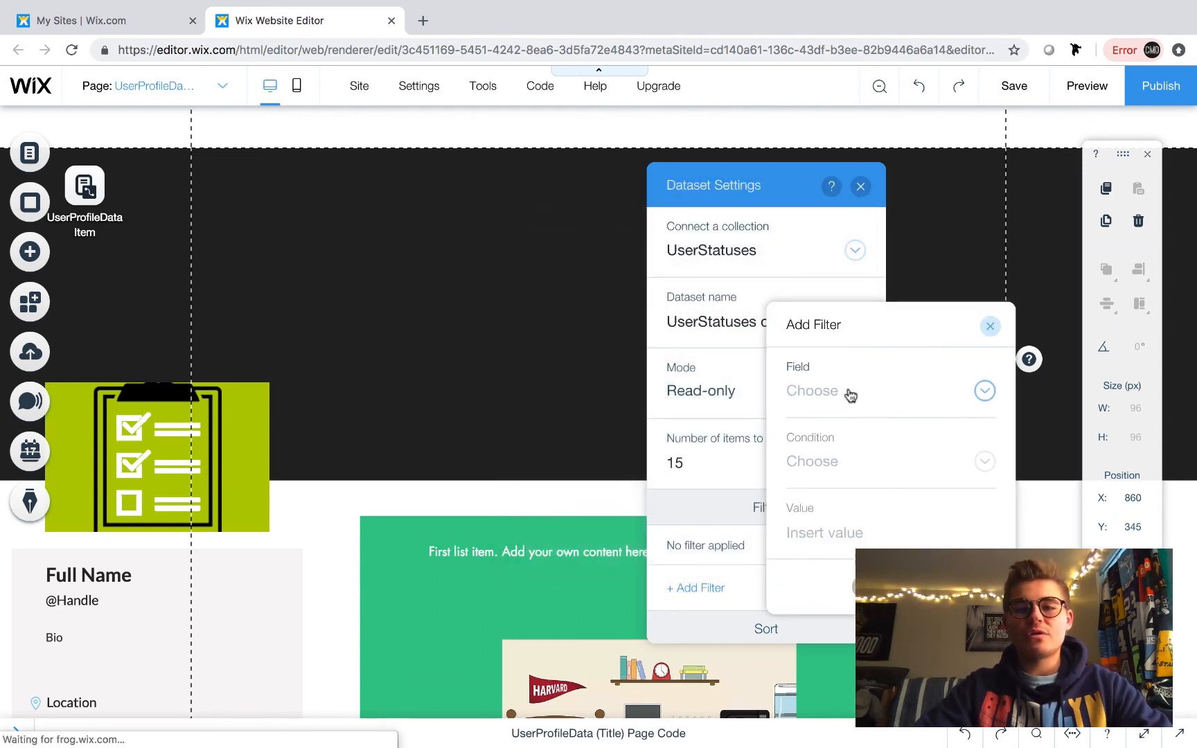
left_click(848, 392)
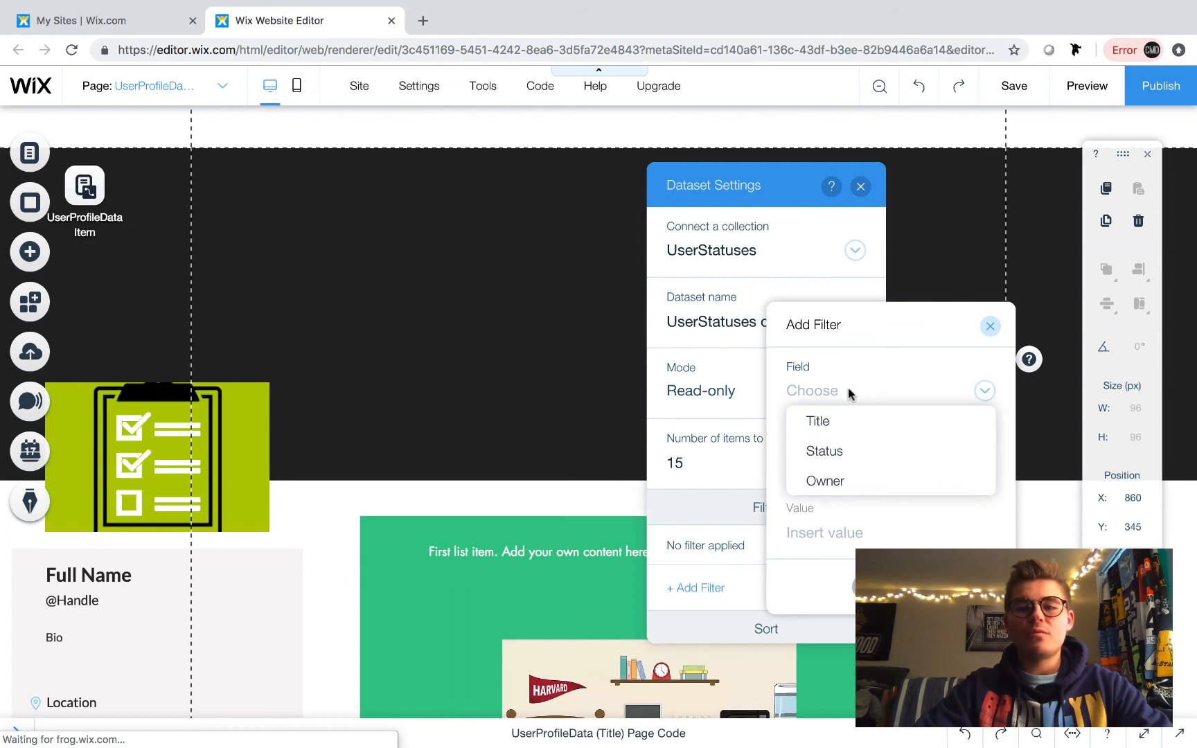
left_click(845, 483)
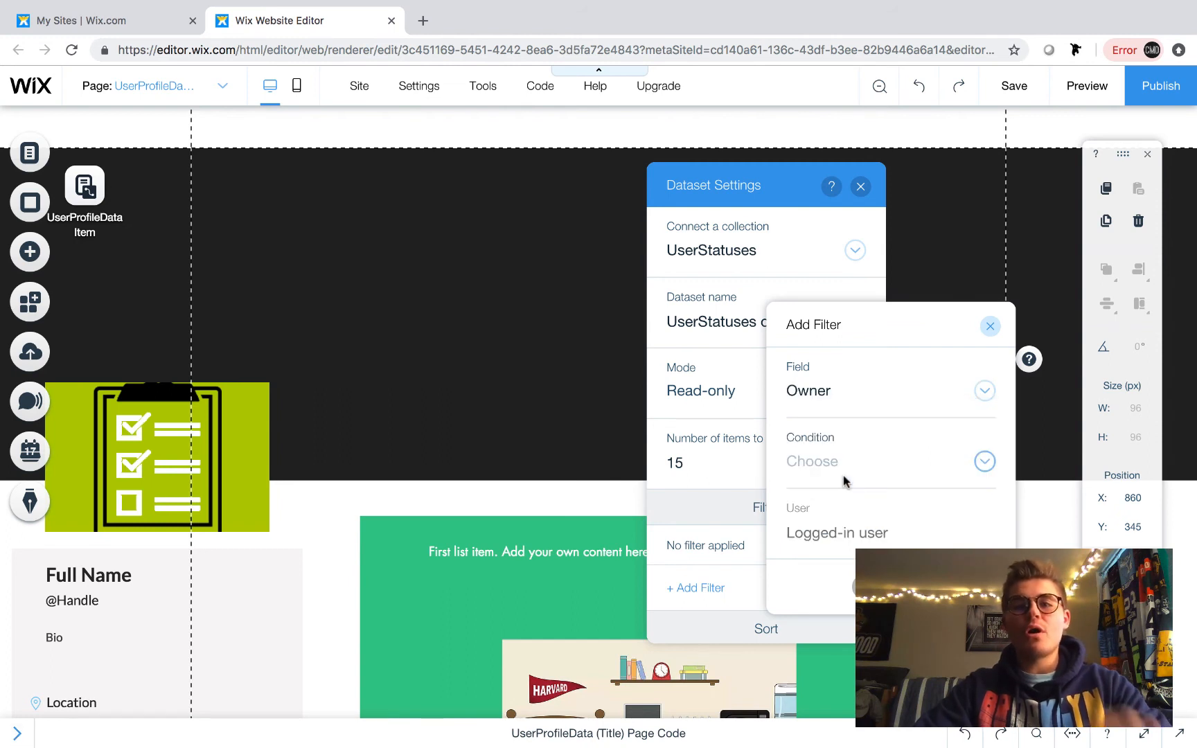
left_click(828, 469)
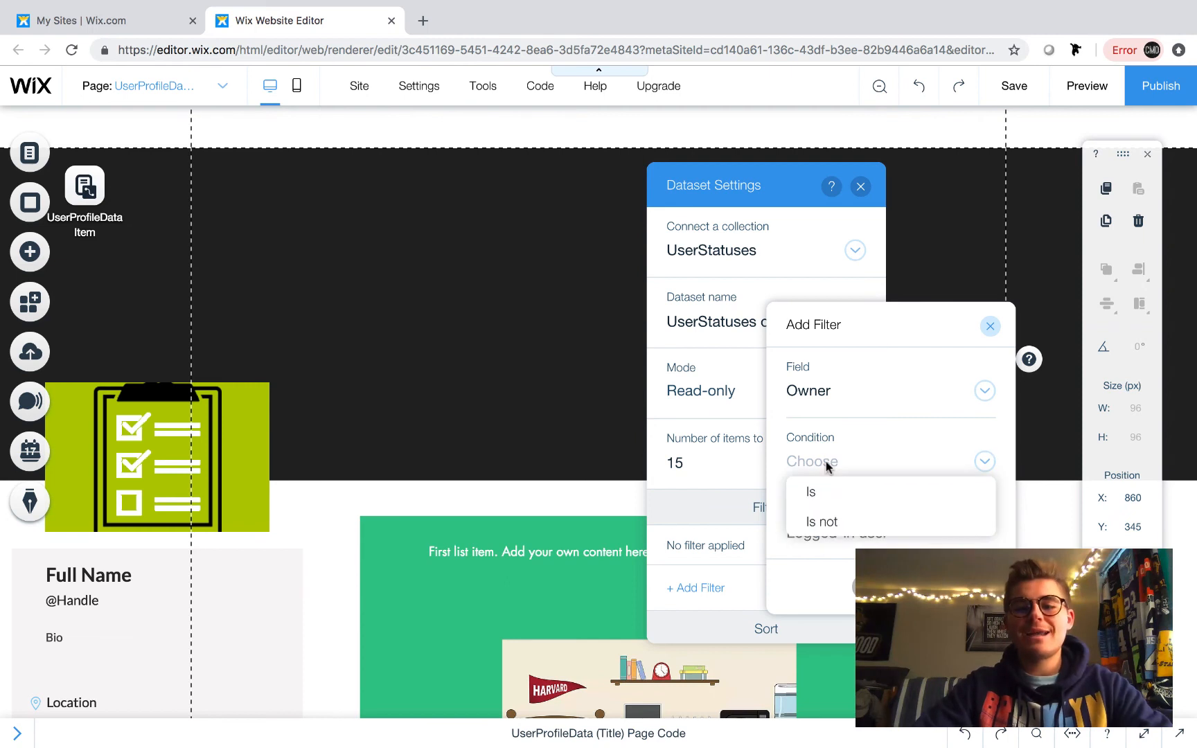
left_click(826, 499)
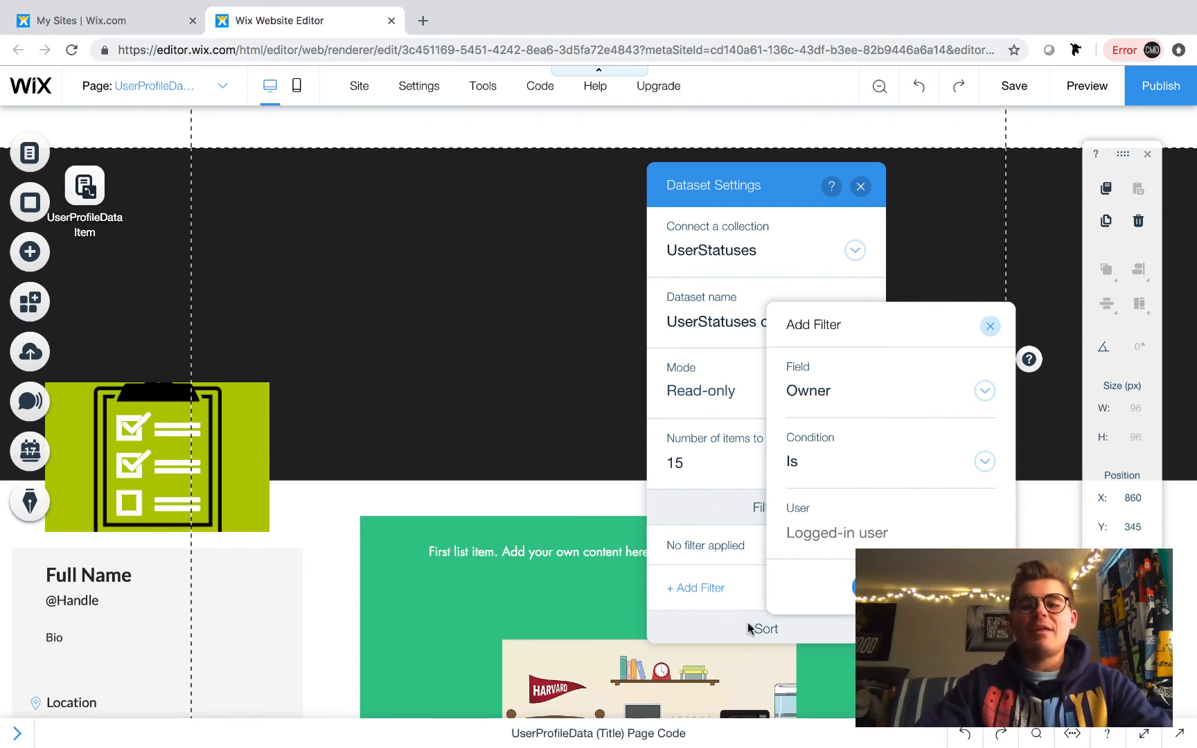
left_click(862, 586)
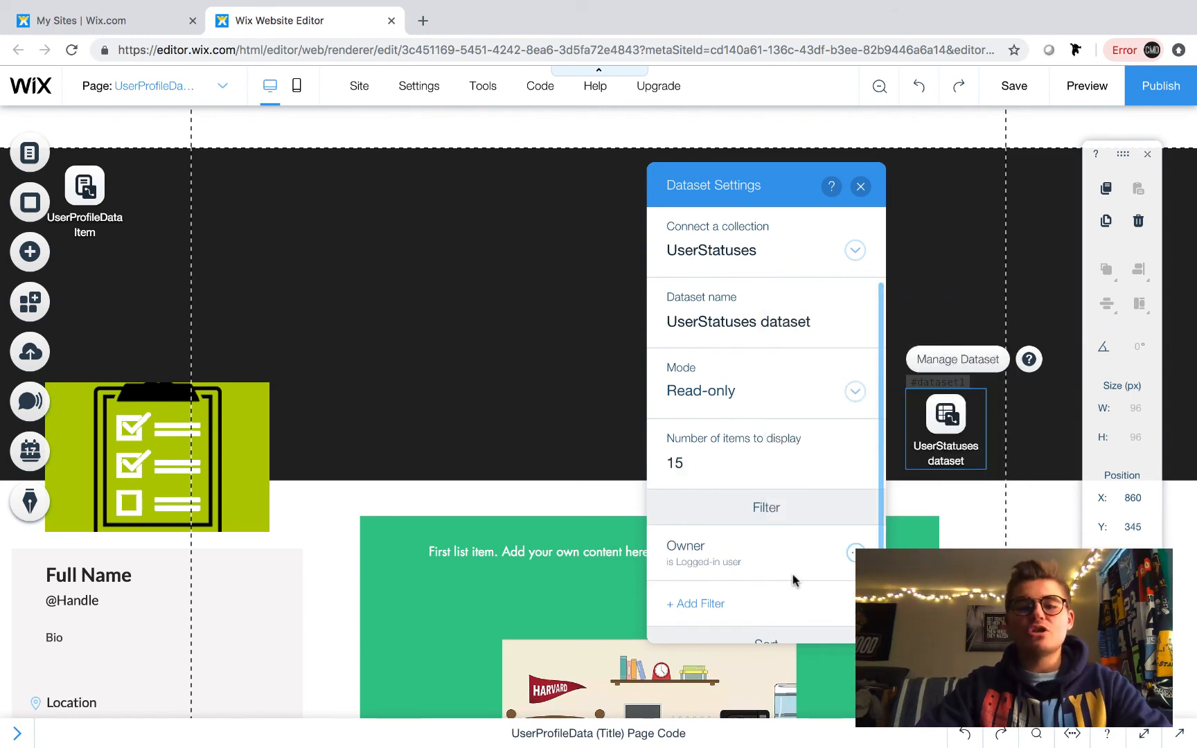
scroll(794, 579, "down", 1)
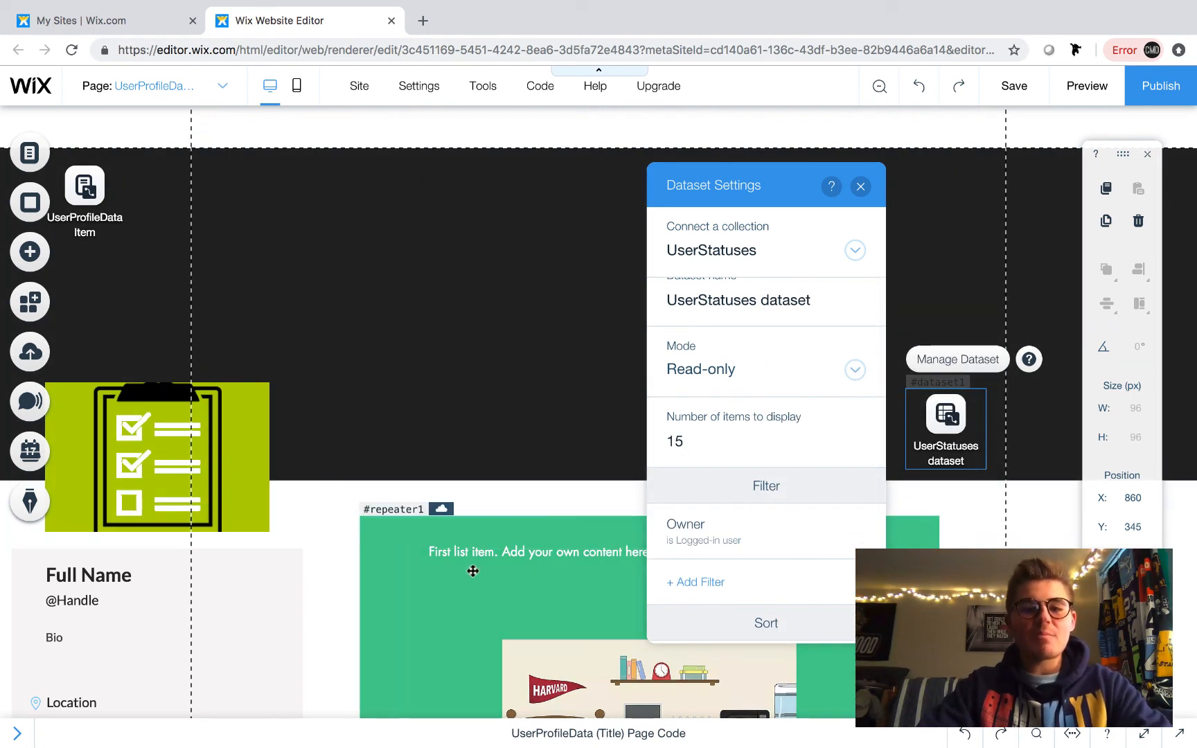
scroll(472, 570, "down", 3)
scroll(450, 401, "up", 3)
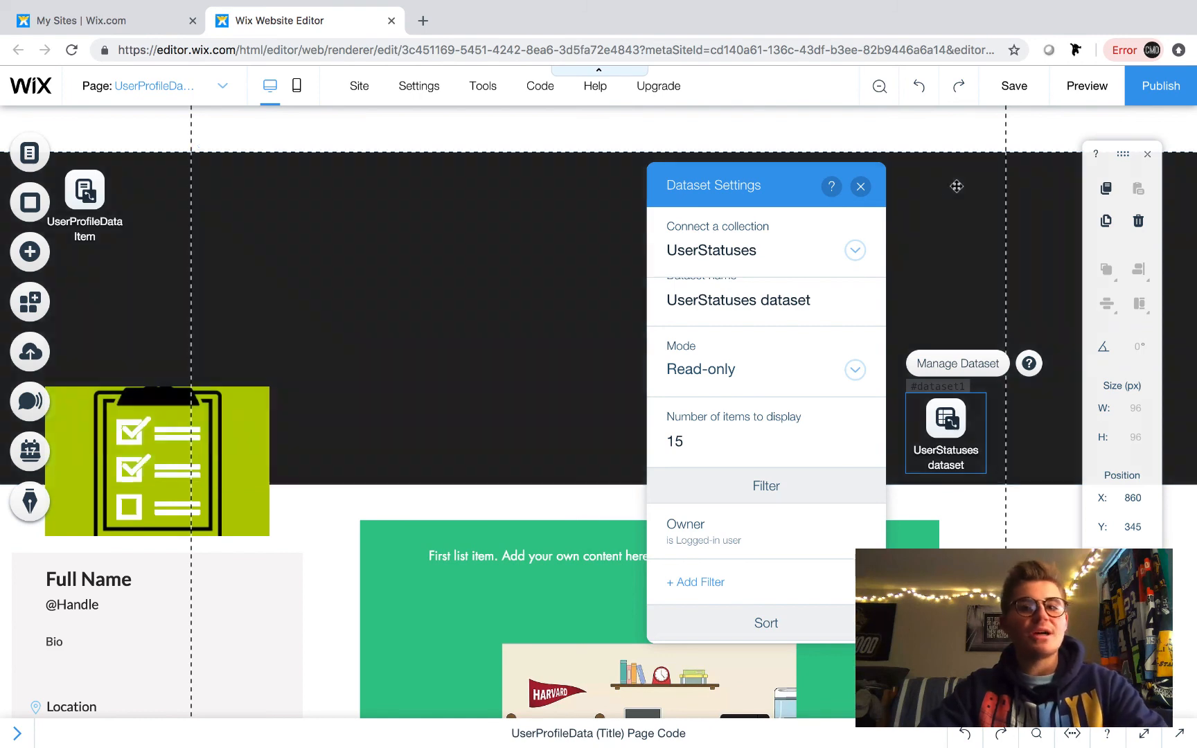
left_click(860, 187)
left_click(652, 323)
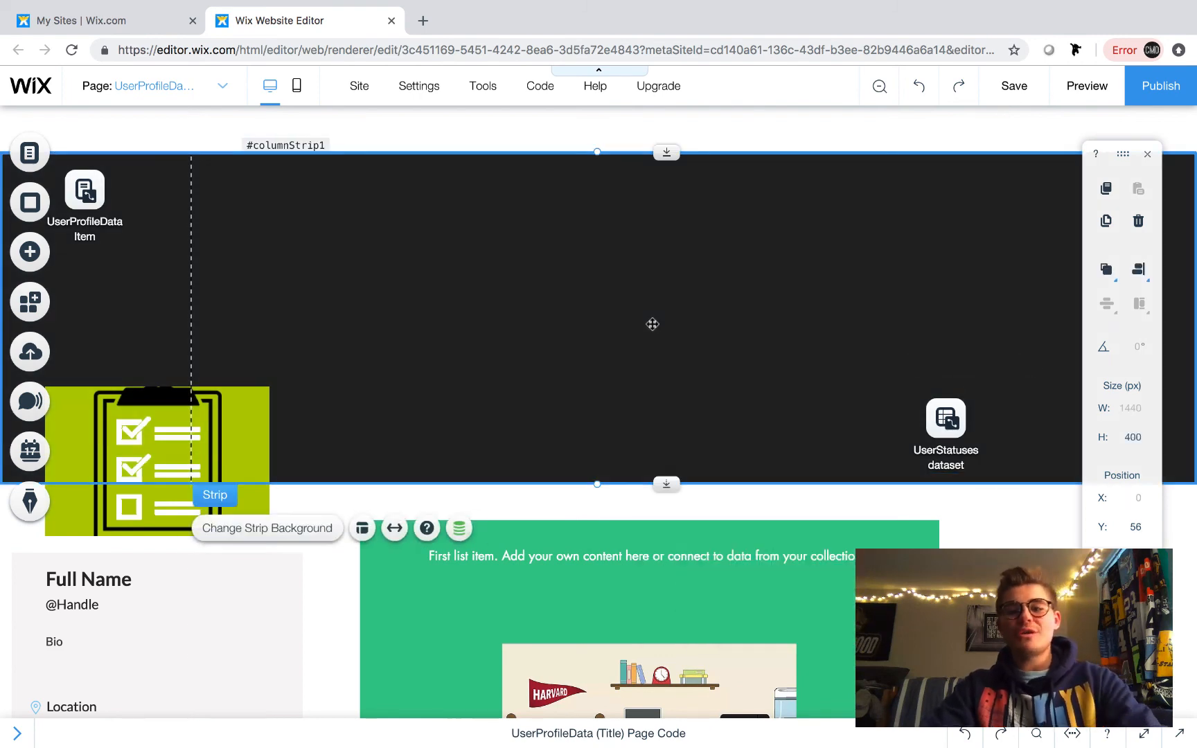
scroll(668, 485, "down", 5)
scroll(676, 487, "down", 2)
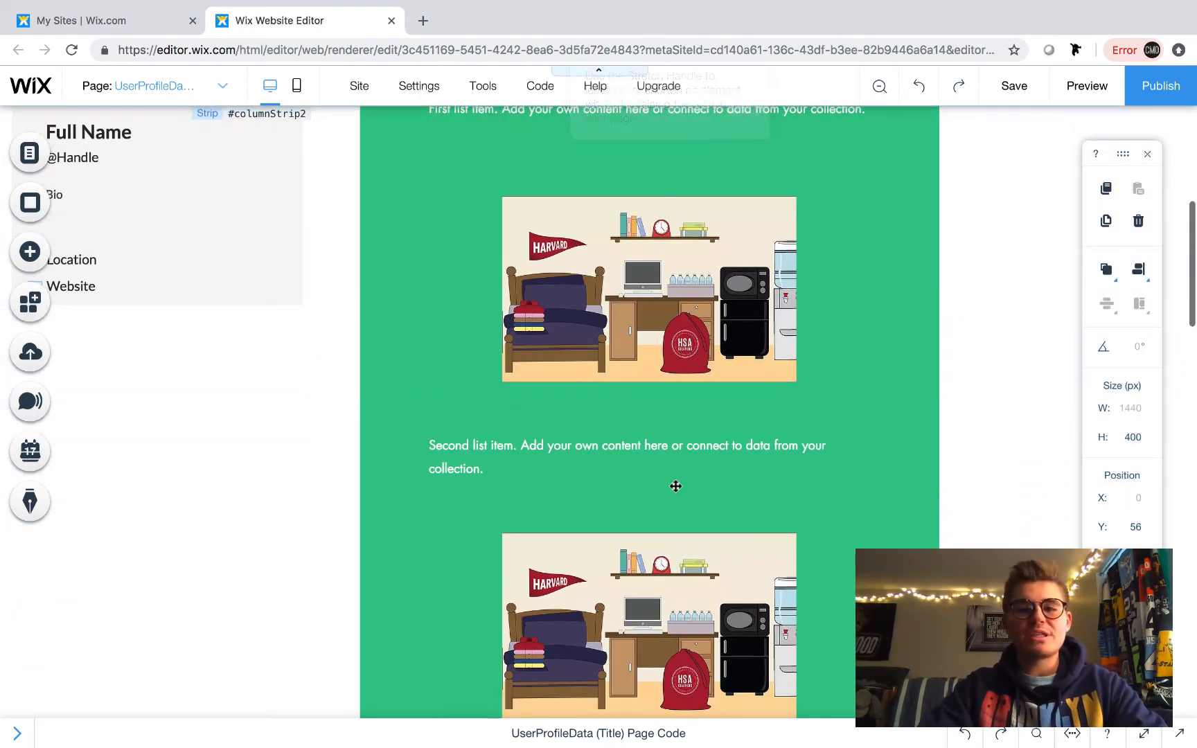
scroll(676, 486, "up", 6)
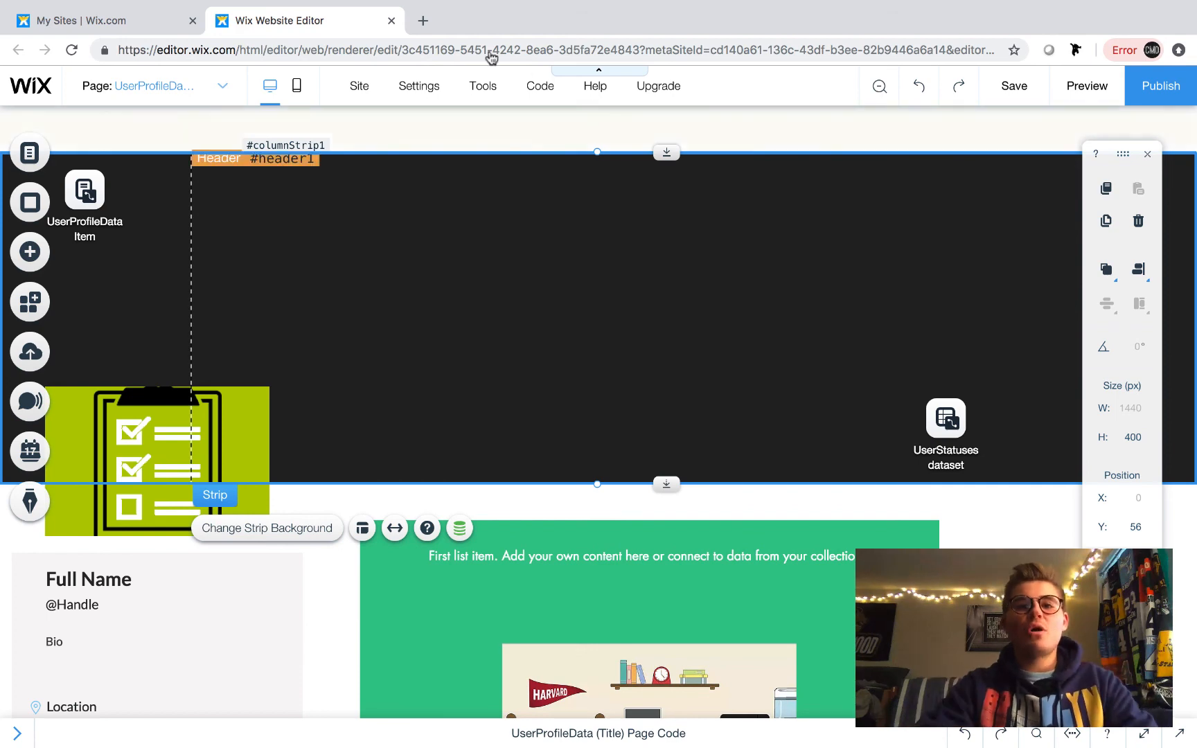
- Open wixtraining.com in a new browser tab, then close that tab
left_click(423, 20)
type("wixtraining.com")
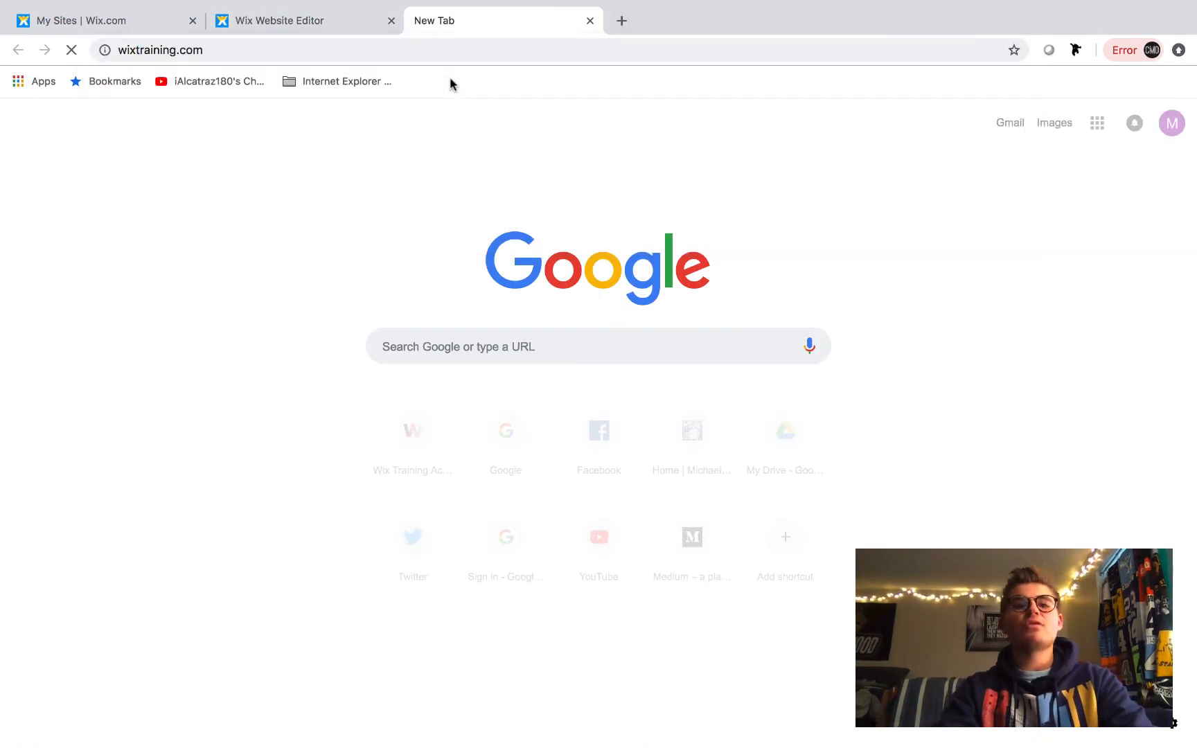
key("Return")
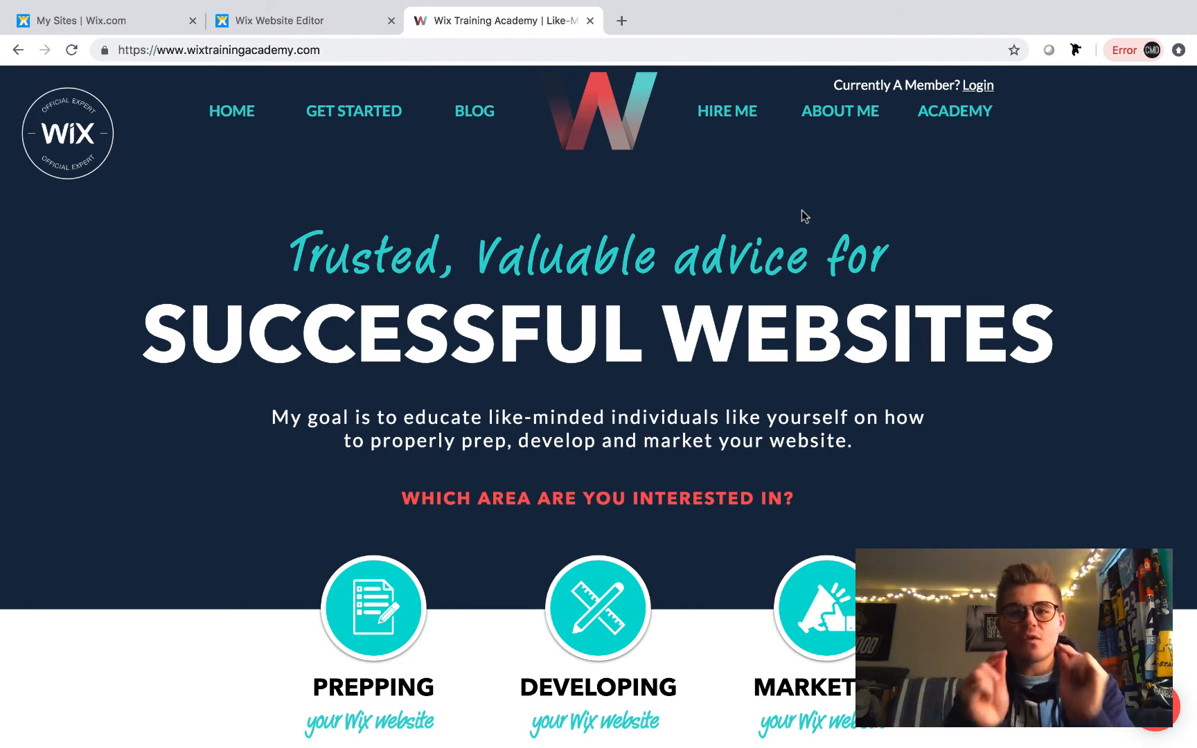
left_click(590, 21)
mouse_move(84, 28)
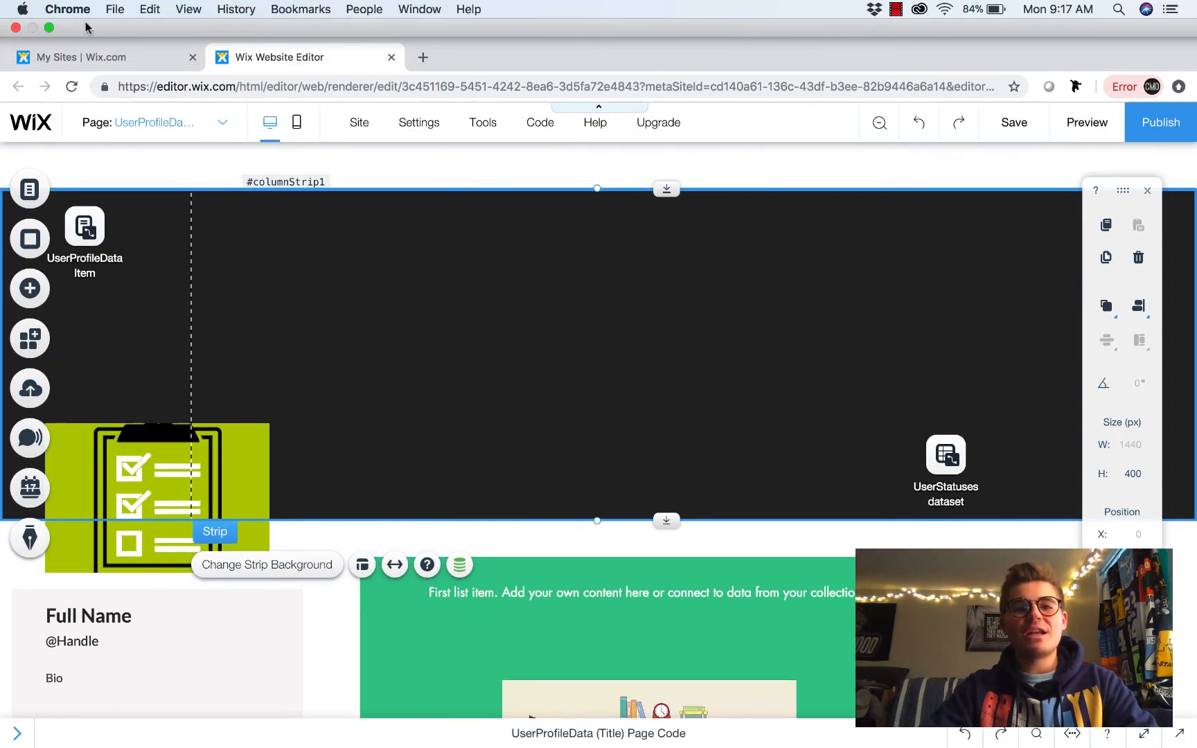
left_click(49, 27)
left_click(896, 9)
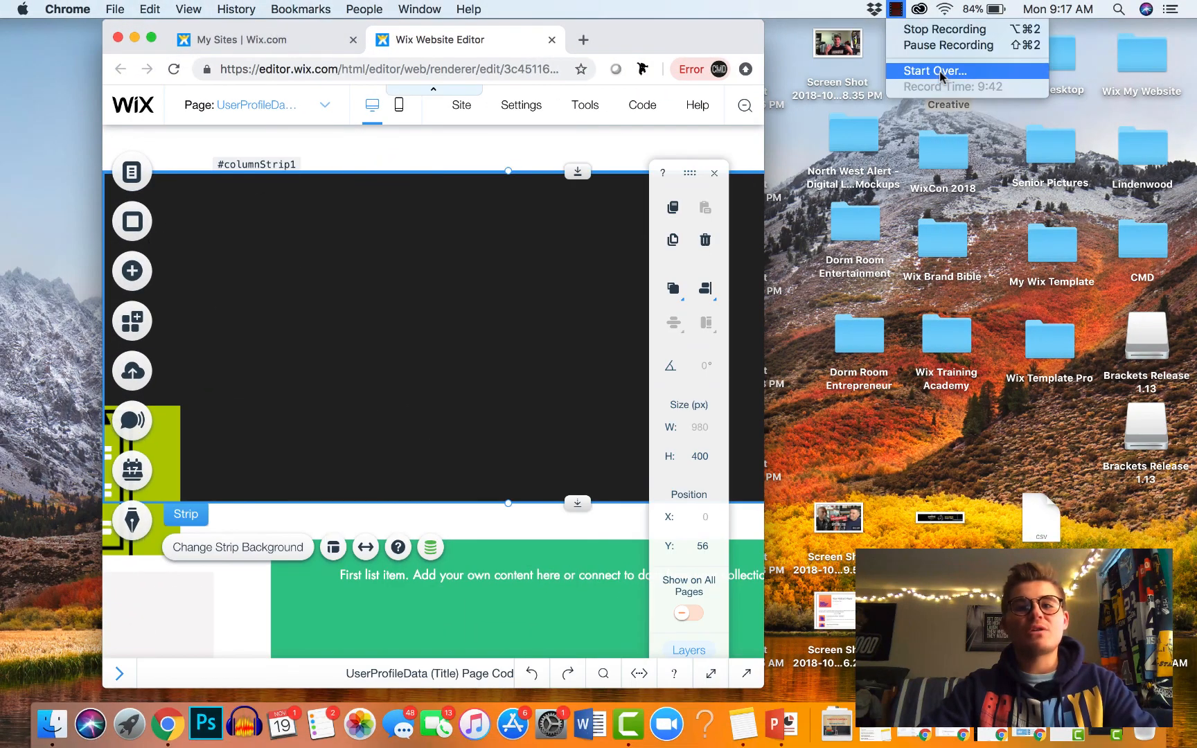